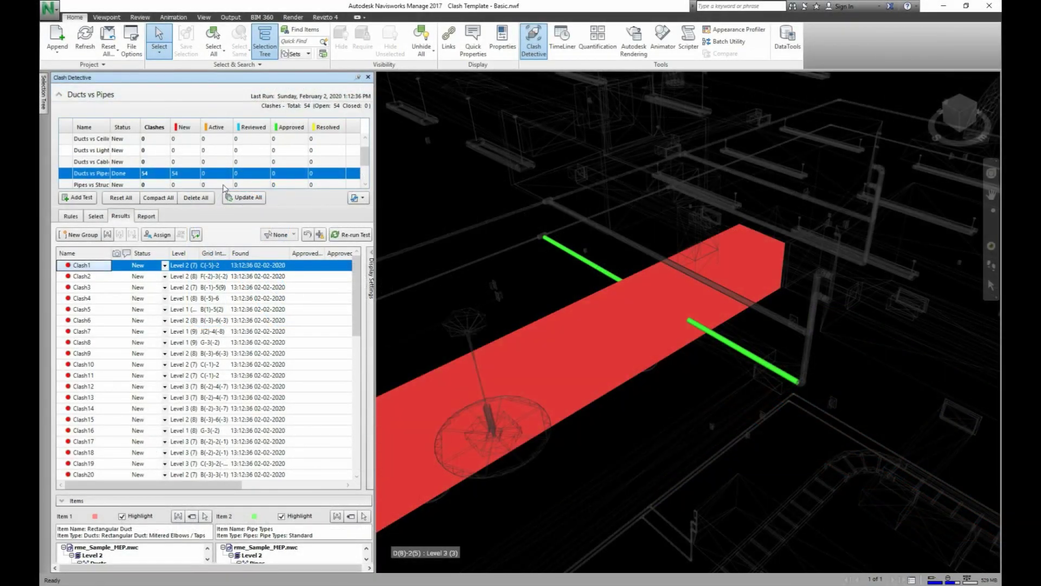
- Review Clash3 through Clash6 of the Ducts vs Pipes test one after another in the model view
left_click(90, 289)
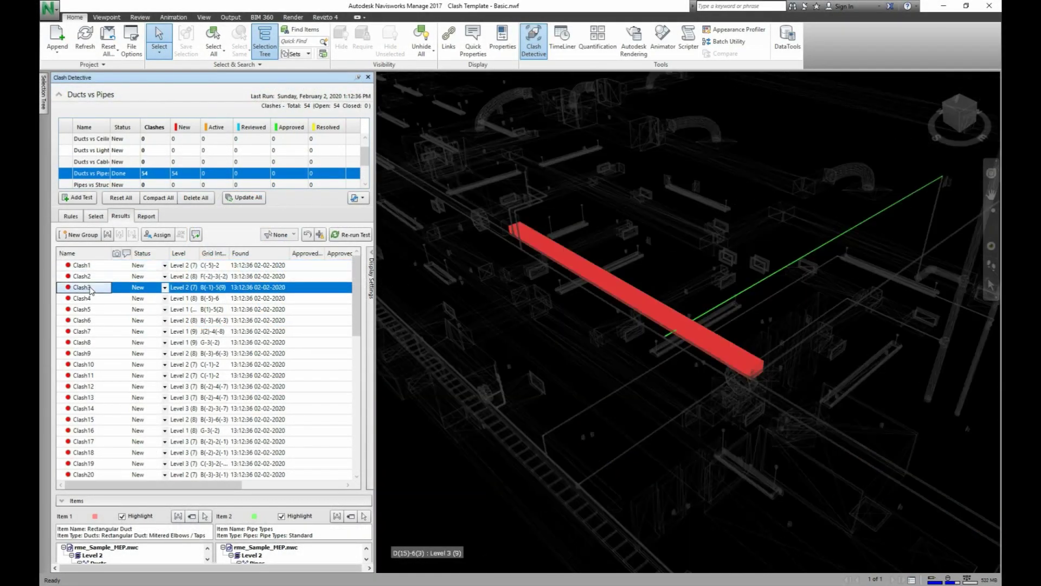
left_click(90, 299)
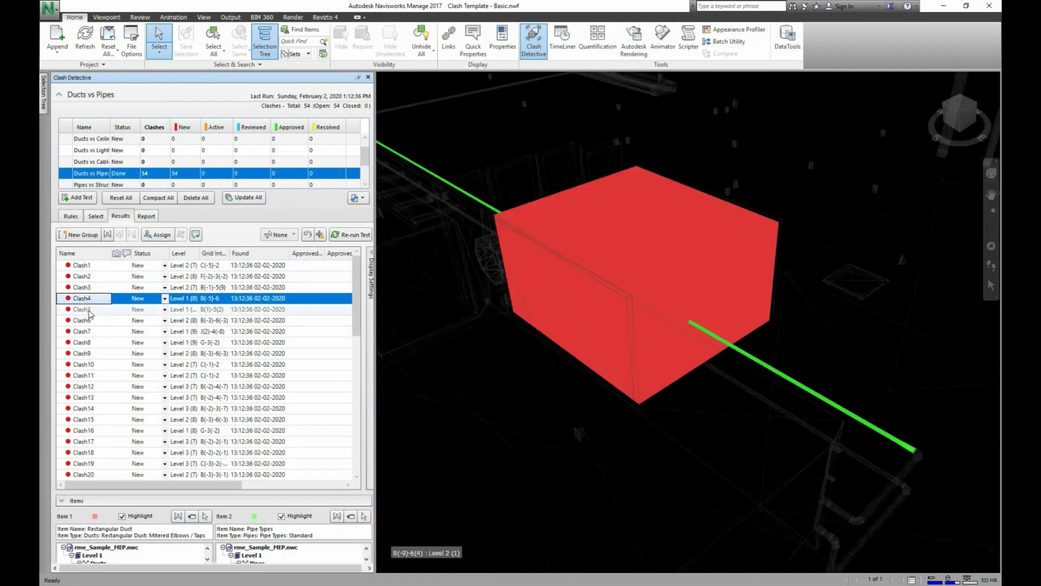
left_click(90, 310)
left_click(91, 321)
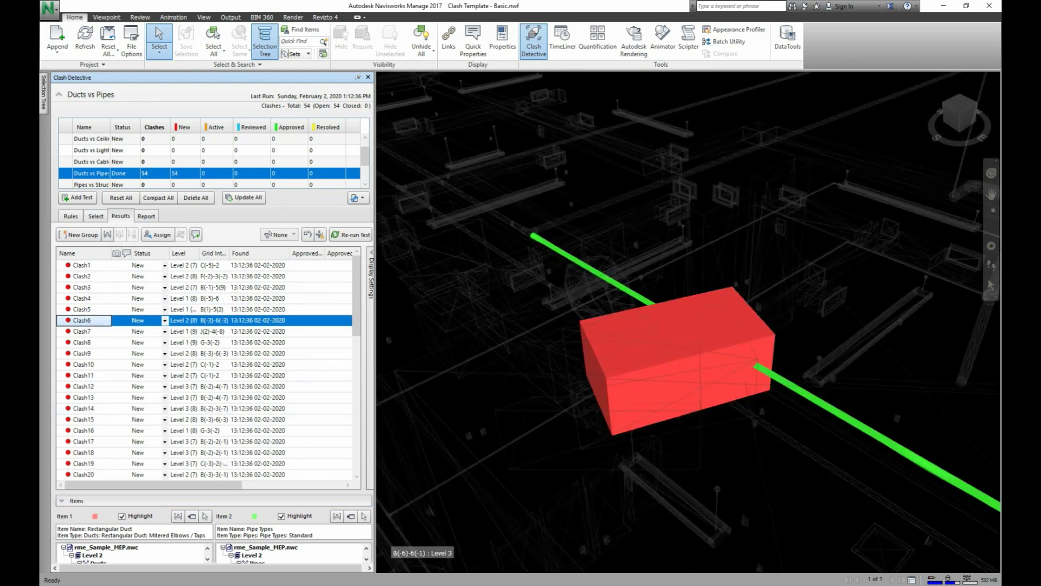
- Switch to the Ducts vs Pipes HTML clash report in Chrome and examine its entries through Clash6
key("alt+Tab")
scroll(751, 298, "down", 6)
scroll(751, 298, "down", 8)
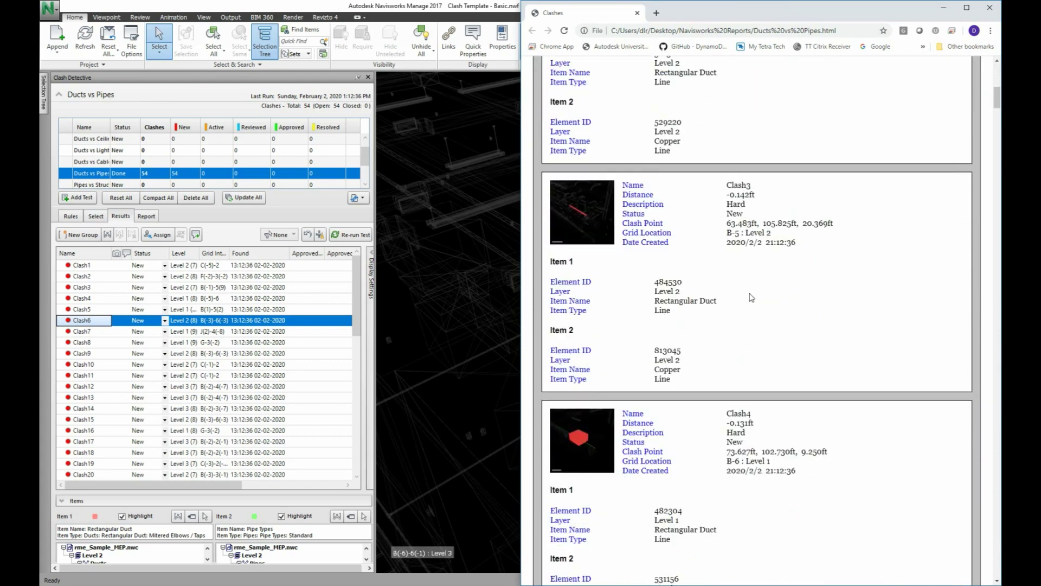
scroll(751, 297, "down", 5)
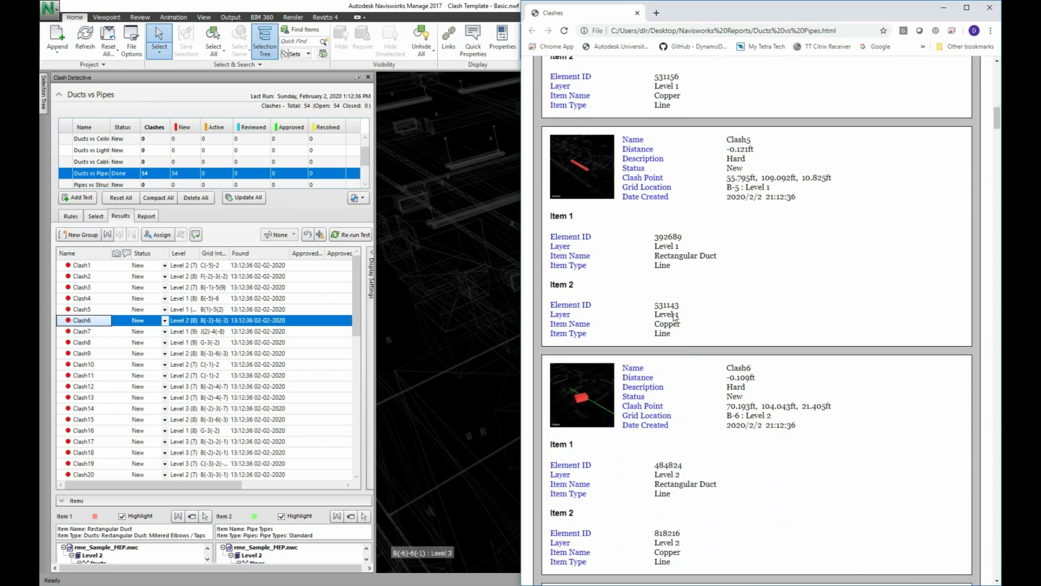
- Switch to Revit, open Model Manager / Parameter Transformer, and filter the entire project with a custom filter for the Pipes category
key("alt+Tab")
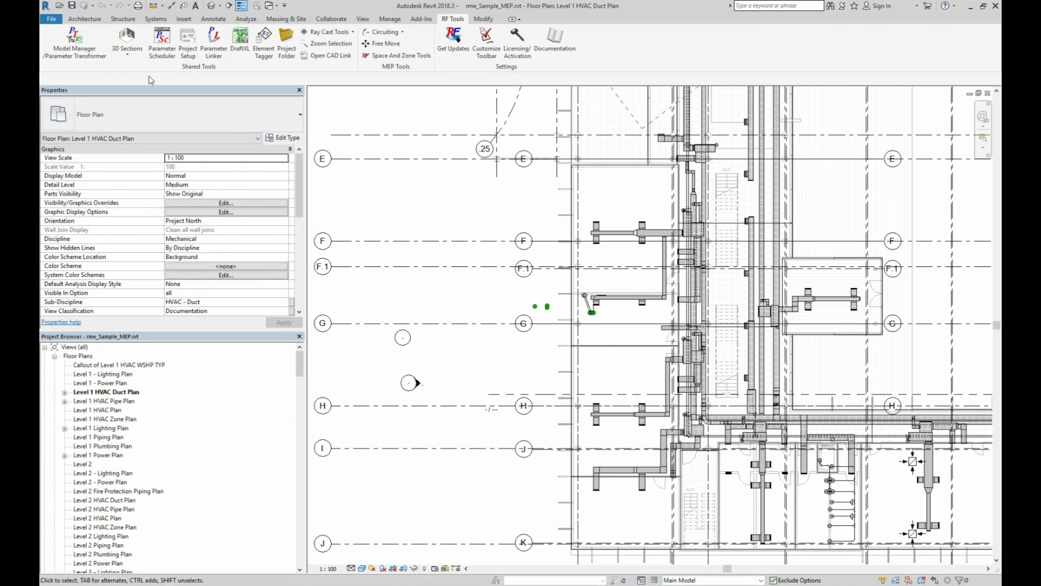
left_click(75, 50)
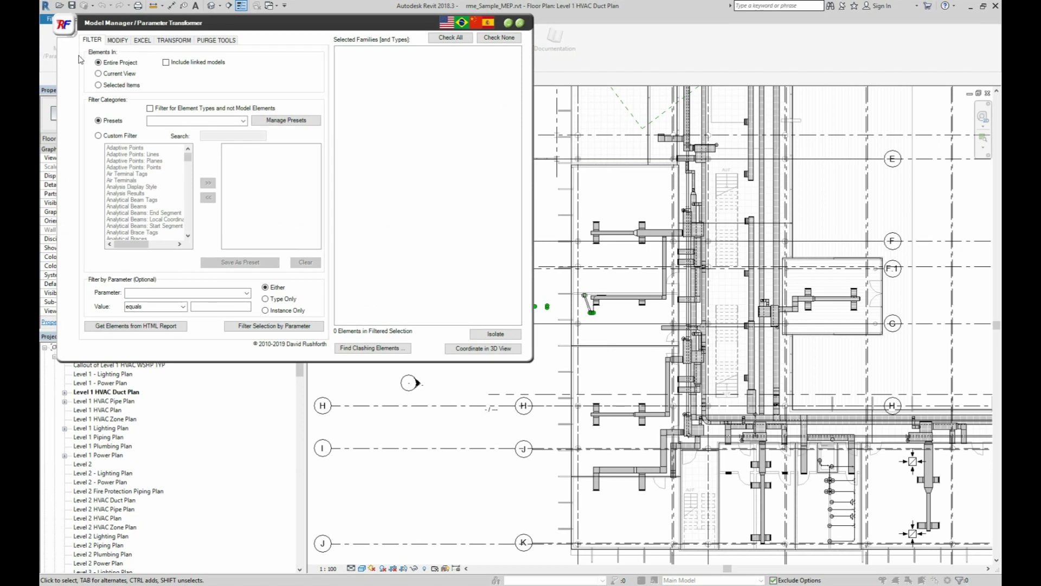
left_click(130, 137)
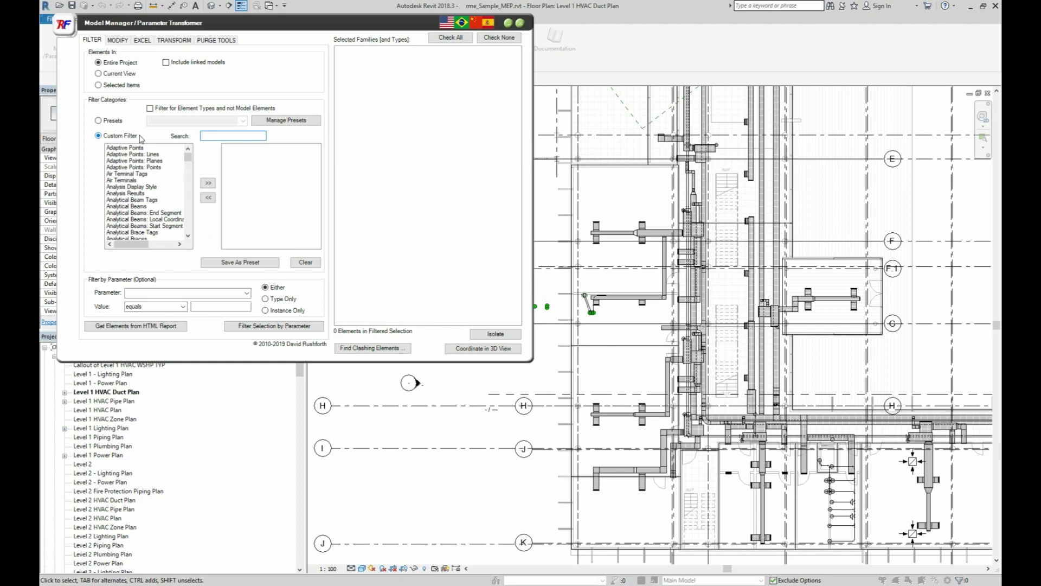
type("pipes")
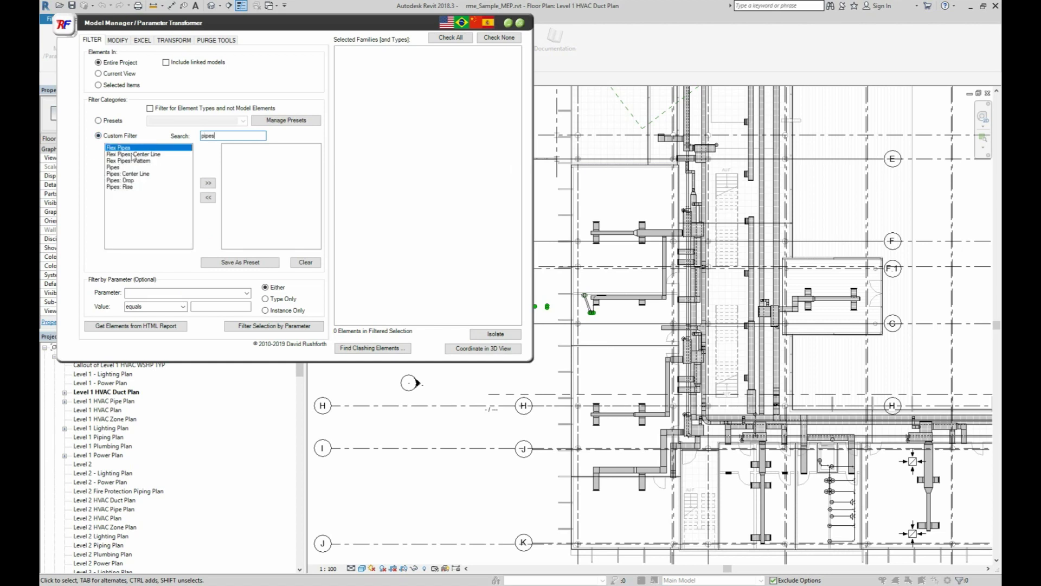
left_click(124, 167)
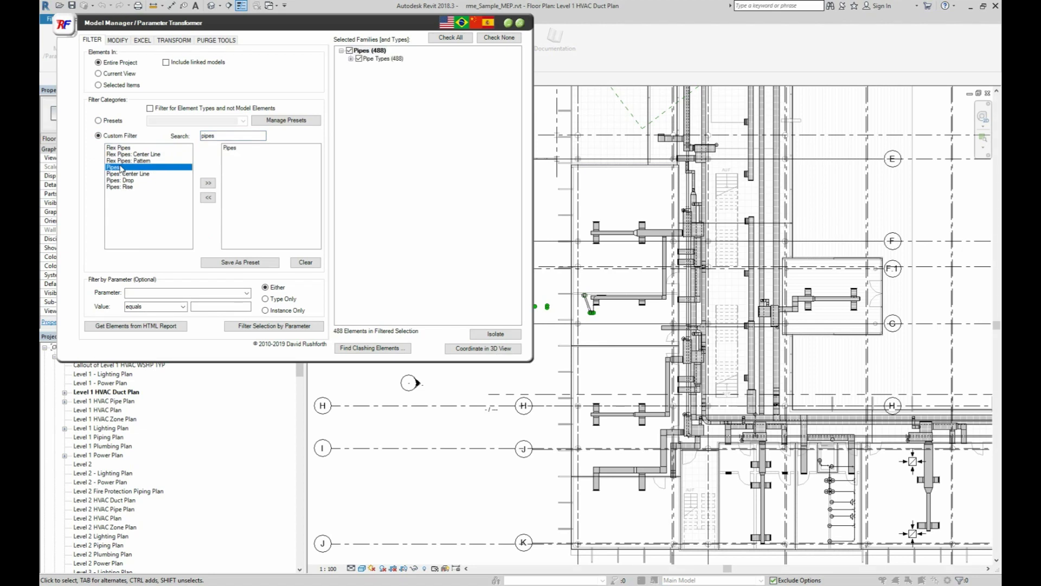
- Find the elements clashing with the filtered pipes, checking against only the Ducts category of the current model
left_click(361, 351)
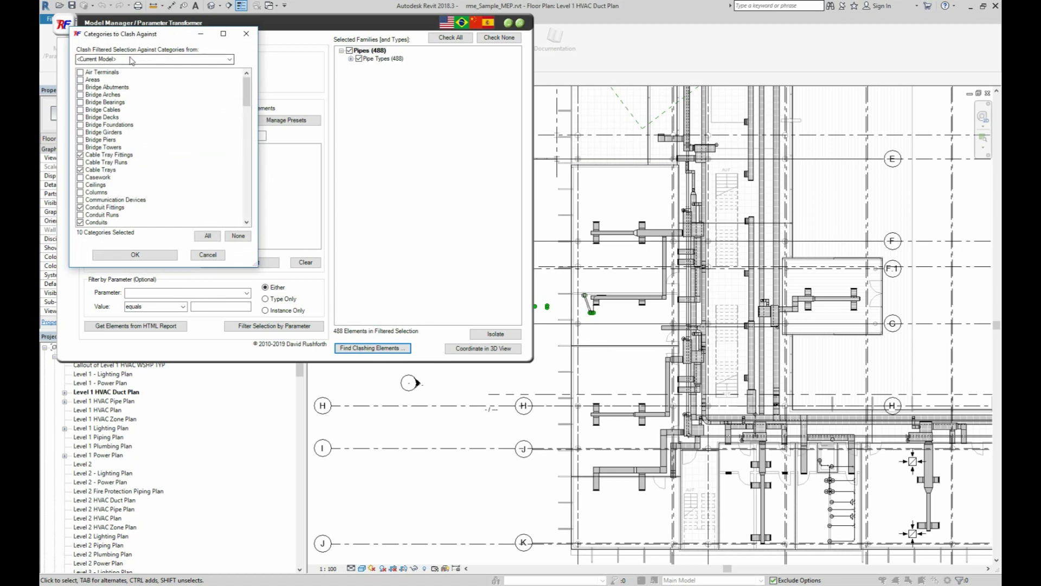
left_click(230, 61)
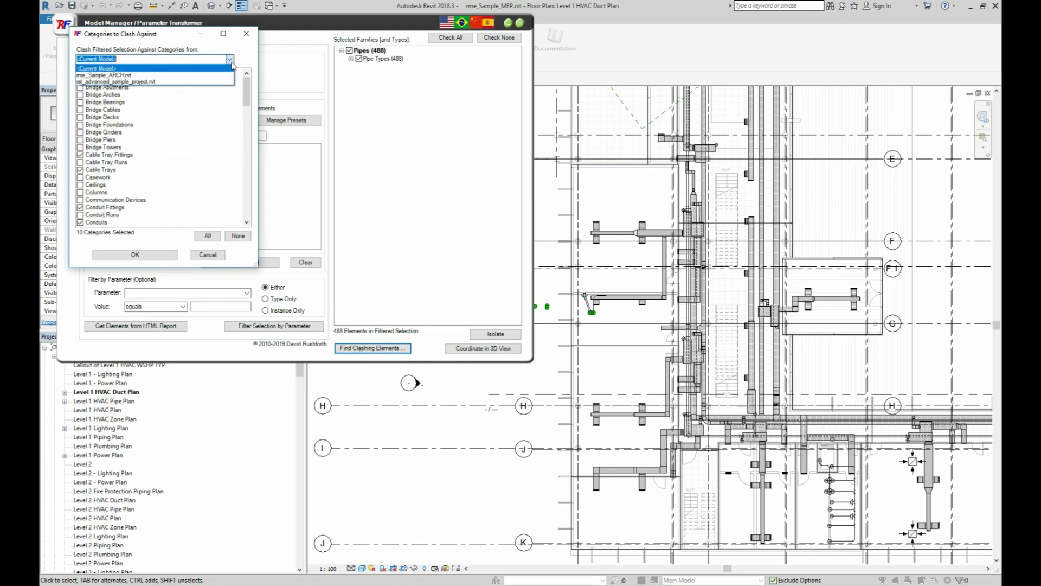
left_click(232, 64)
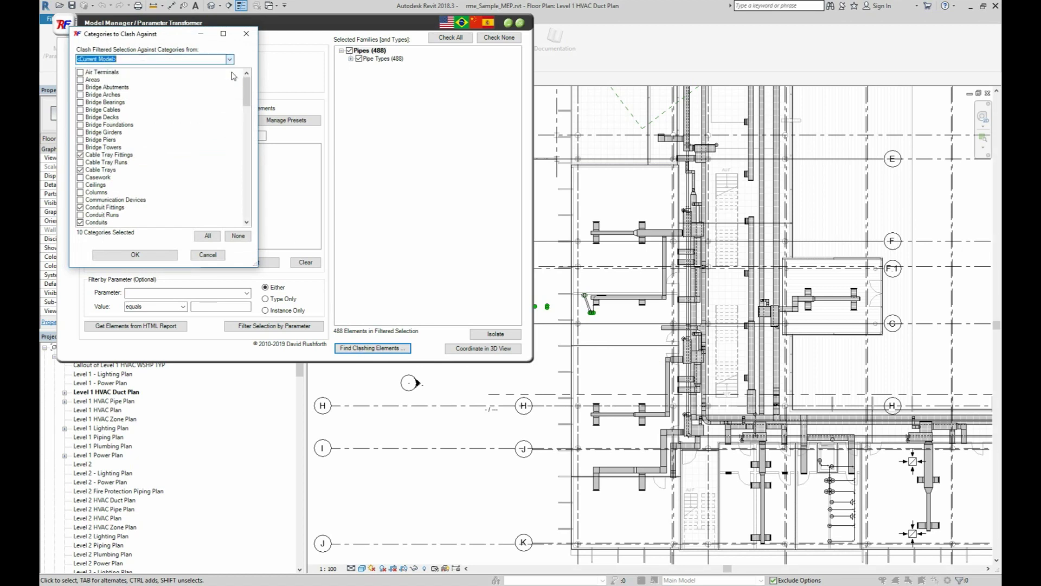
left_click(246, 237)
left_click(247, 215)
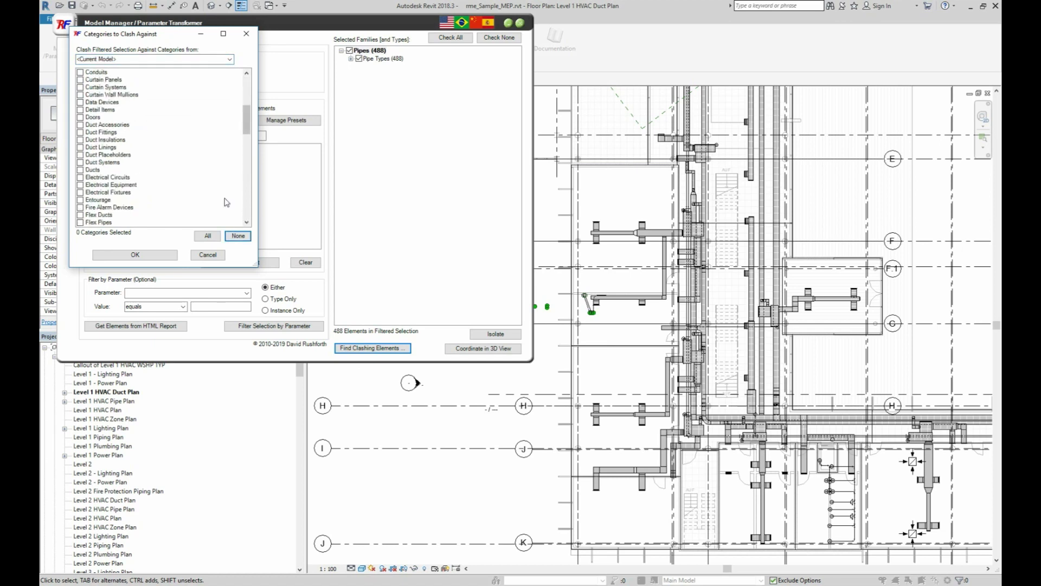
left_click(81, 170)
left_click(137, 255)
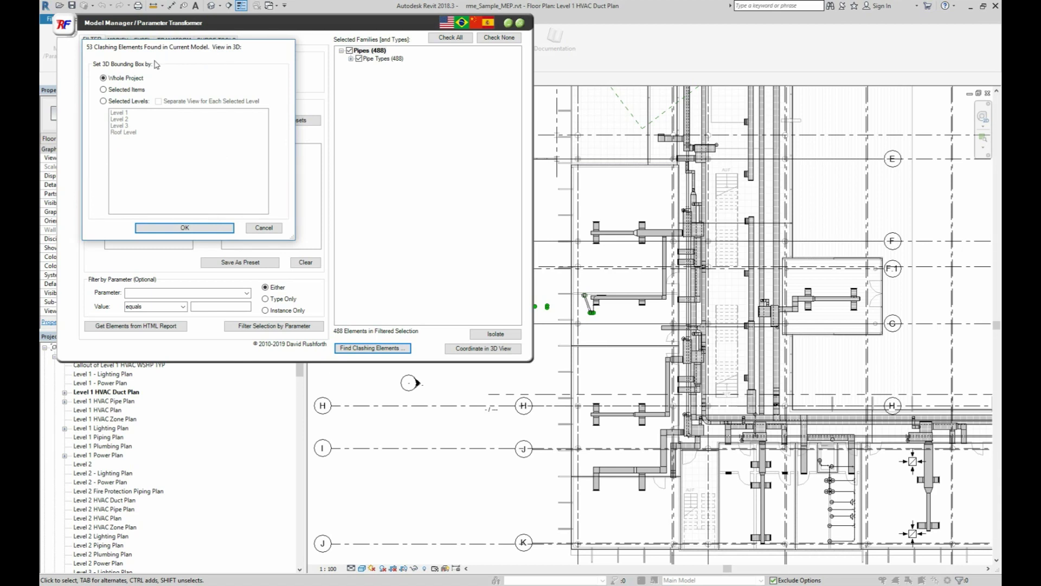
- Create a 3D view of the clashing elements with its bounding box set by Level 1
left_click(126, 101)
left_click(119, 113)
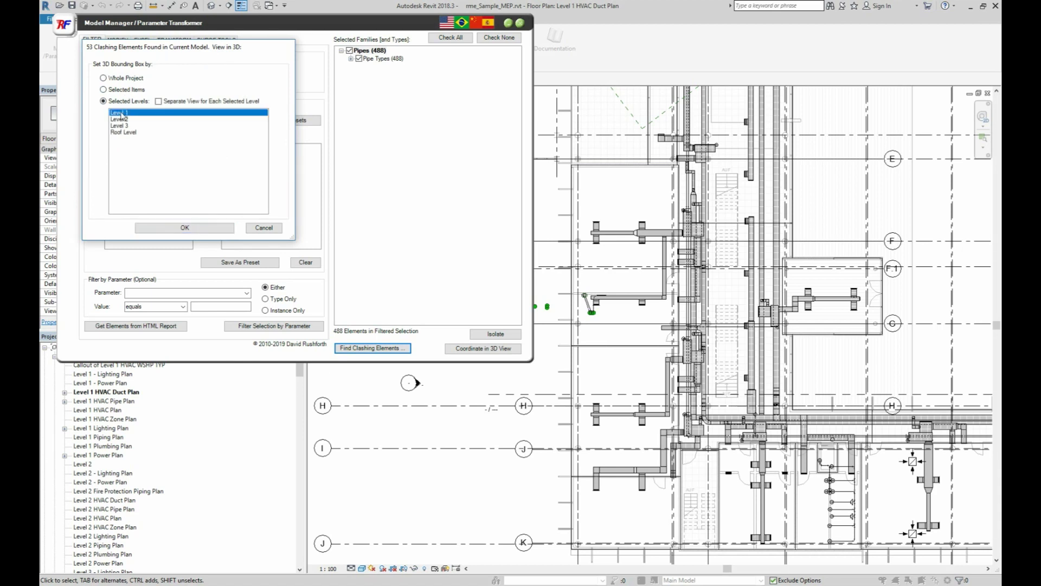
left_click(182, 230)
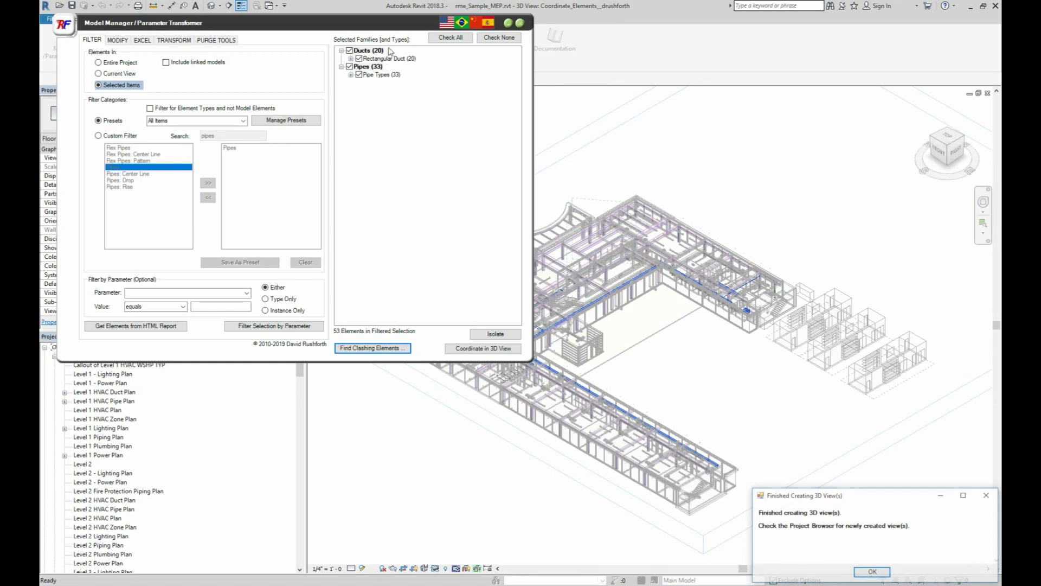
key("Return")
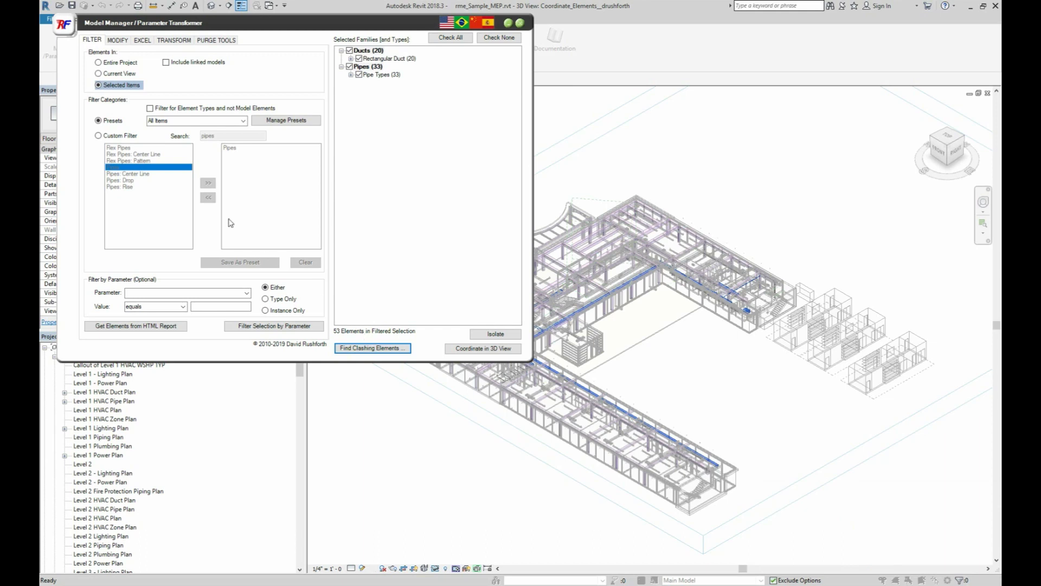
- Export the clashing elements to Excel with the Family and Type and Worksharing.CreatedBy parameters, and check the creator values
left_click(144, 41)
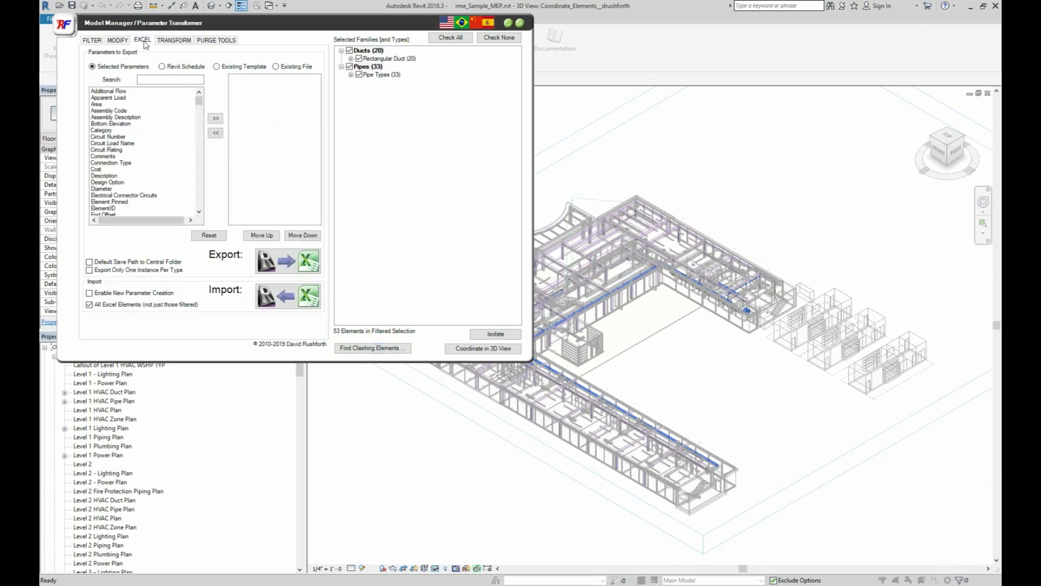
left_click(161, 82)
type("famil")
double_click(121, 99)
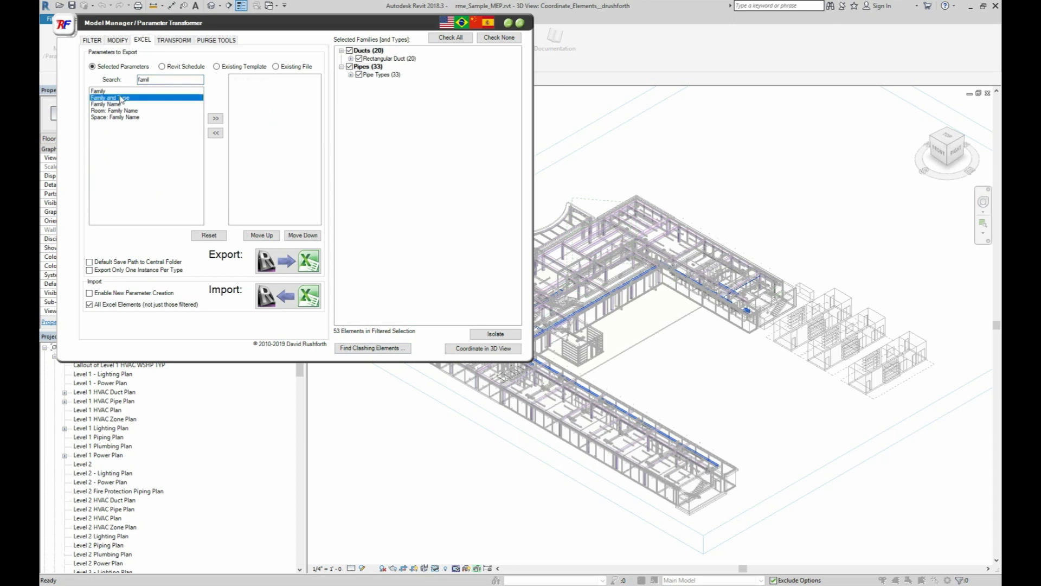
double_click(163, 82)
type("creat")
double_click(127, 99)
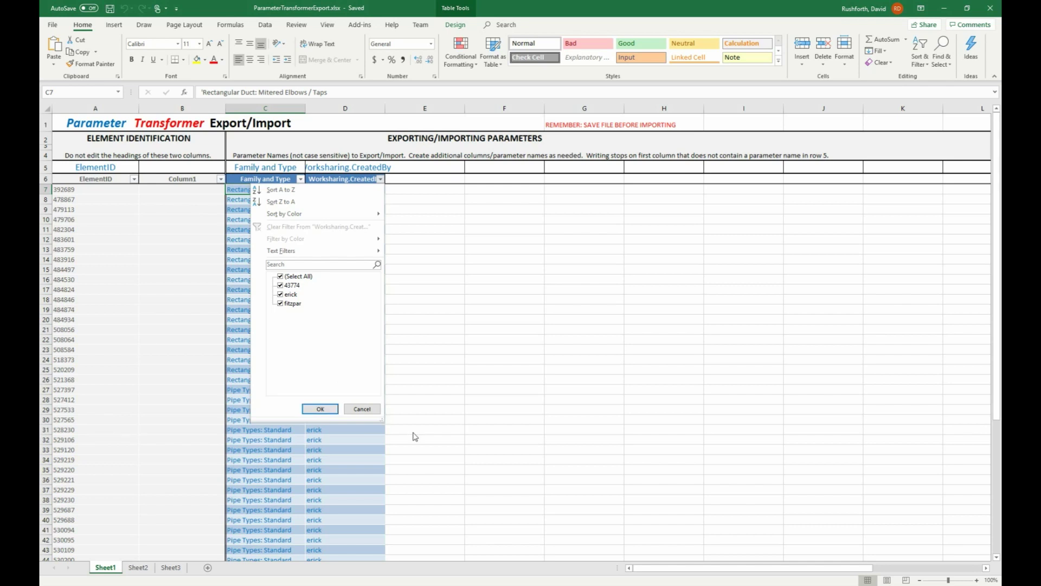
left_click(426, 456)
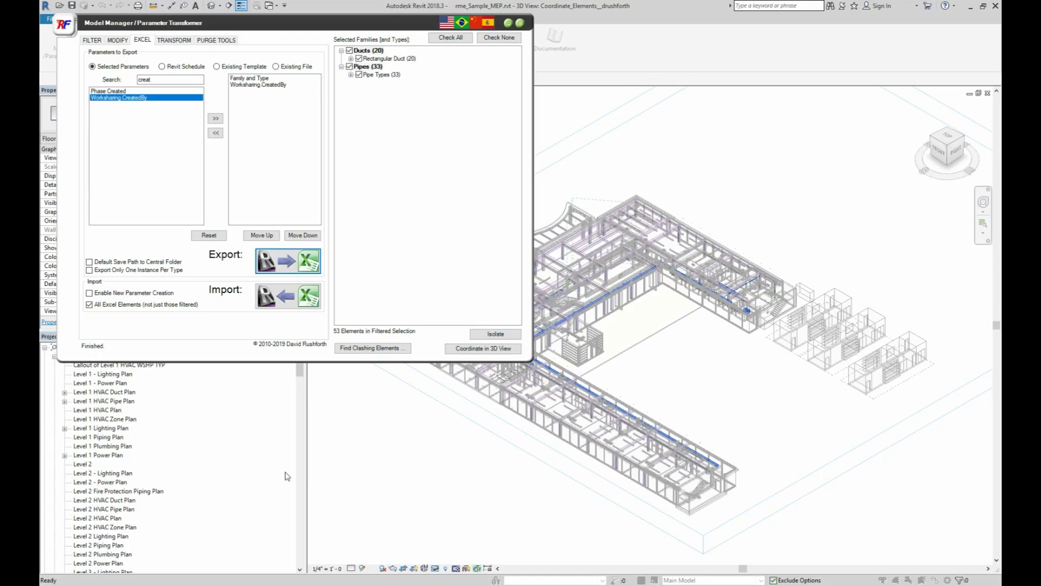
- Close Model Manager and tile the 3D view beside the Level 1 HVAC Duct Plan to locate the selected clashing elements
left_click(520, 23)
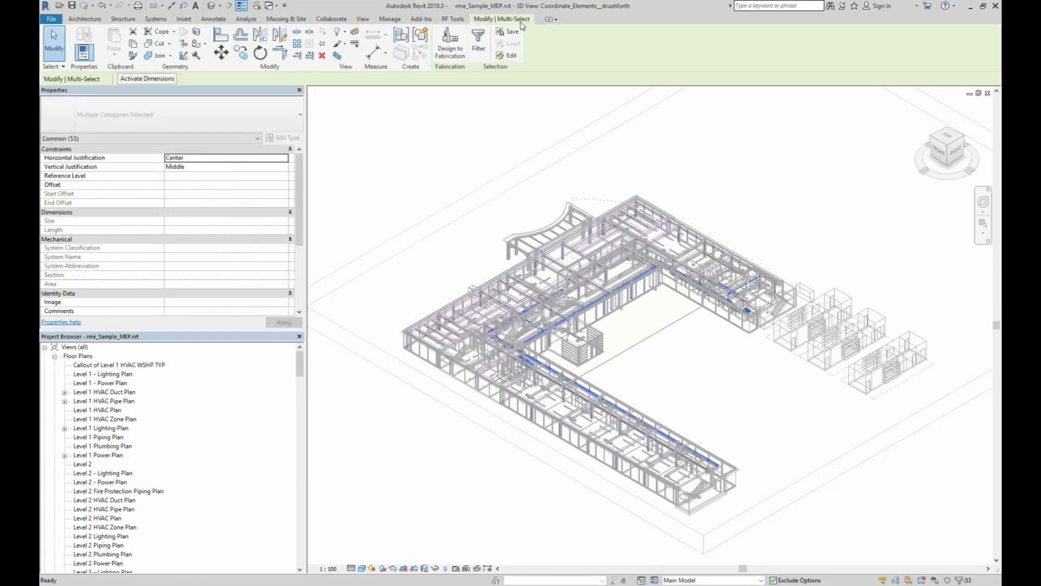
key("w")
key("t")
scroll(832, 303, "down", 4)
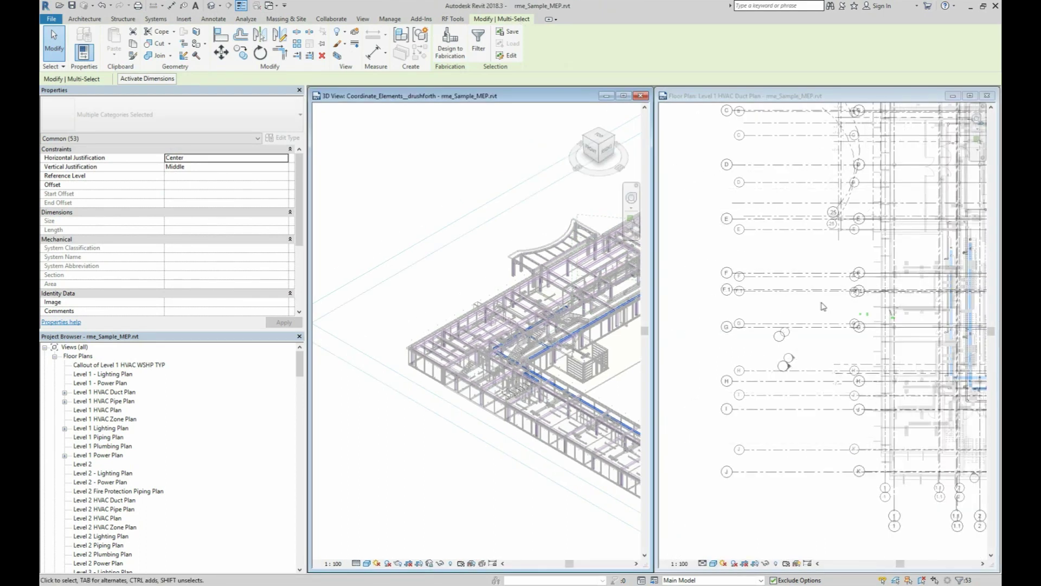
middle_click_drag(736, 380, 751, 495)
scroll(796, 392, "up", 3)
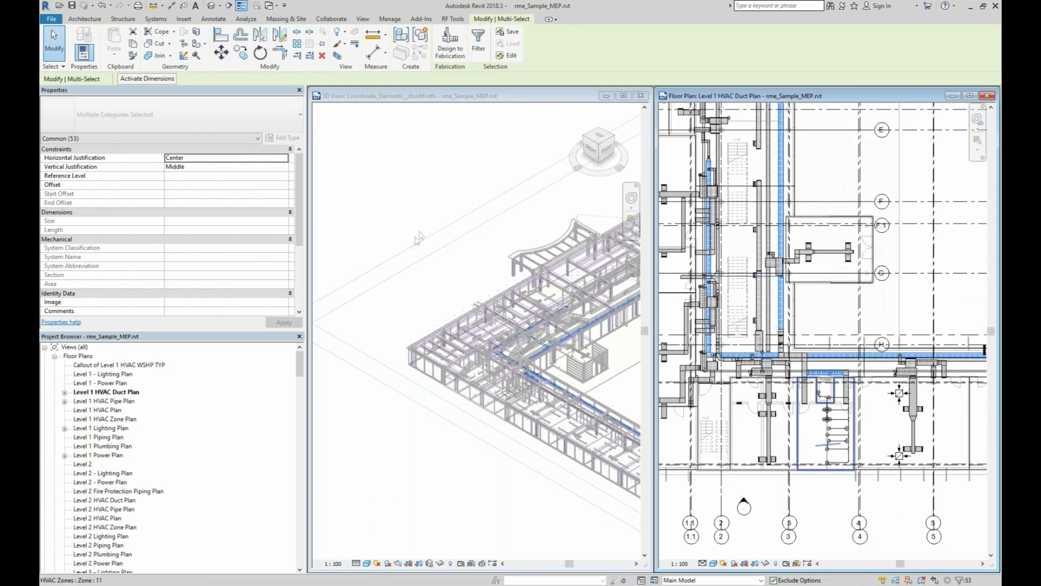
- Clear the element selection in the coordination 3D view and maximize that view around the red clashing ducts
left_click(437, 277)
middle_click_drag(602, 378, 501, 421)
left_click(501, 421)
scroll(367, 397, "up", 8)
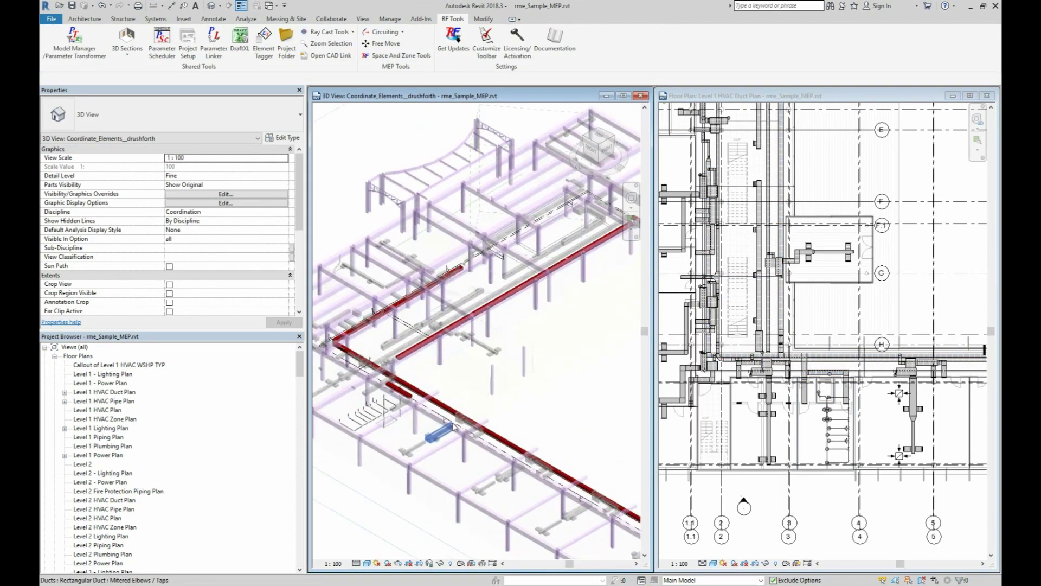
middle_click_drag(367, 397, 578, 132)
left_click(623, 96)
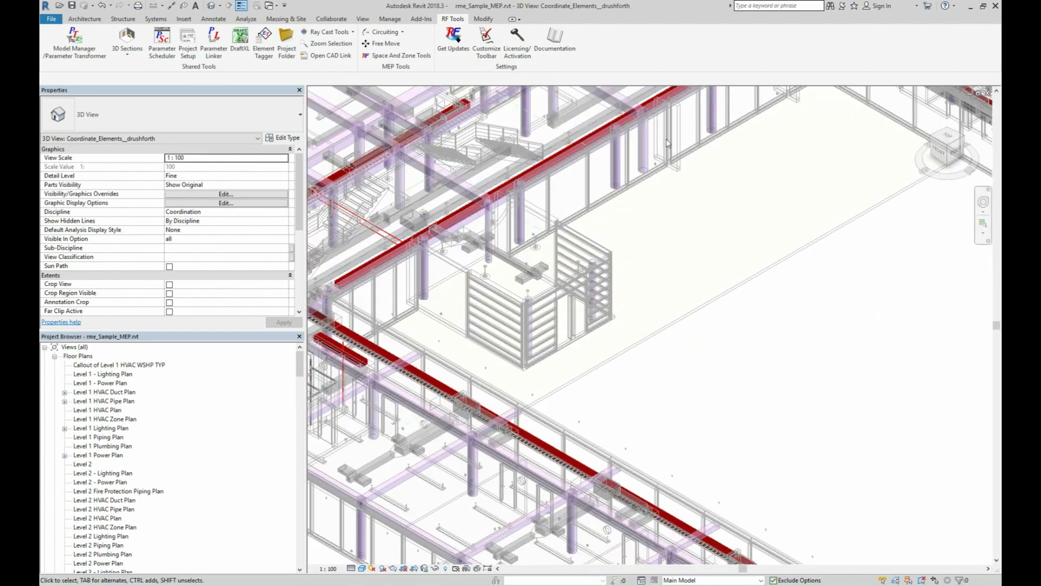
- Examine the red clashing ducts and pipes throughout the building in 3D, and return to the Level 1 HVAC Duct Plan
scroll(565, 345, "up", 4)
scroll(566, 346, "down", 6)
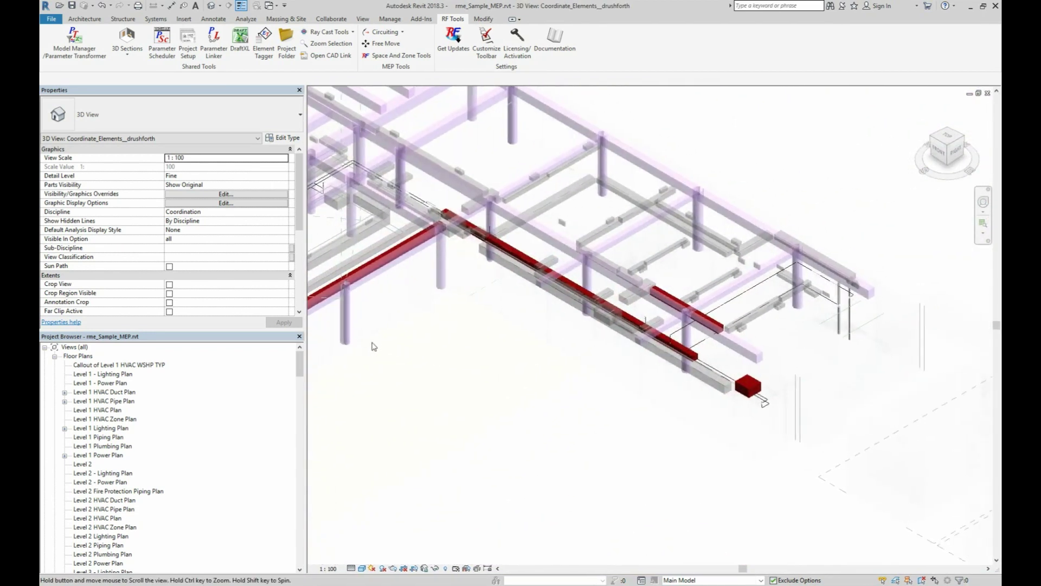
scroll(687, 327, "up", 5)
scroll(688, 327, "up", 4)
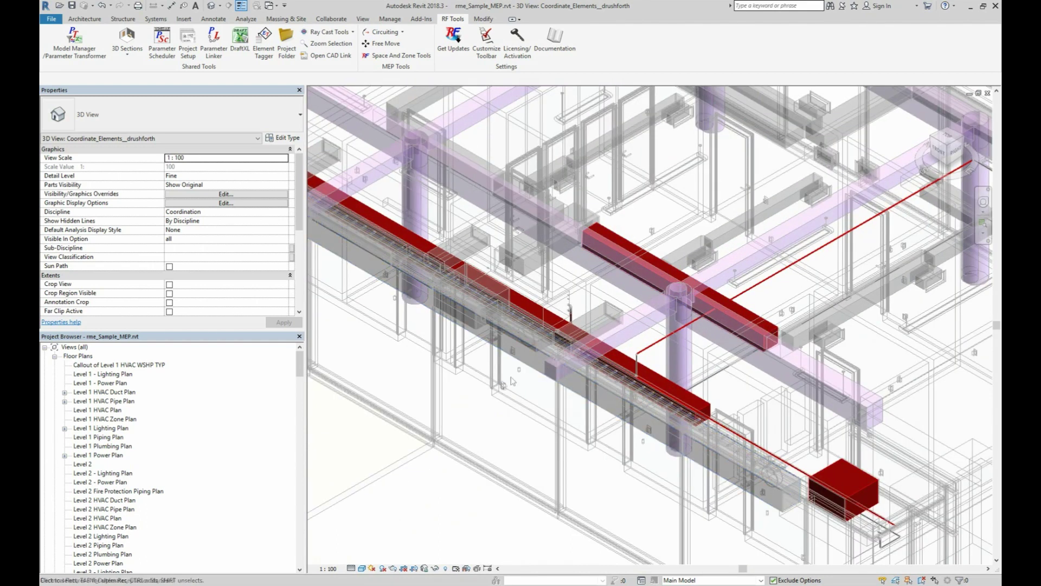
scroll(449, 424, "down", 5)
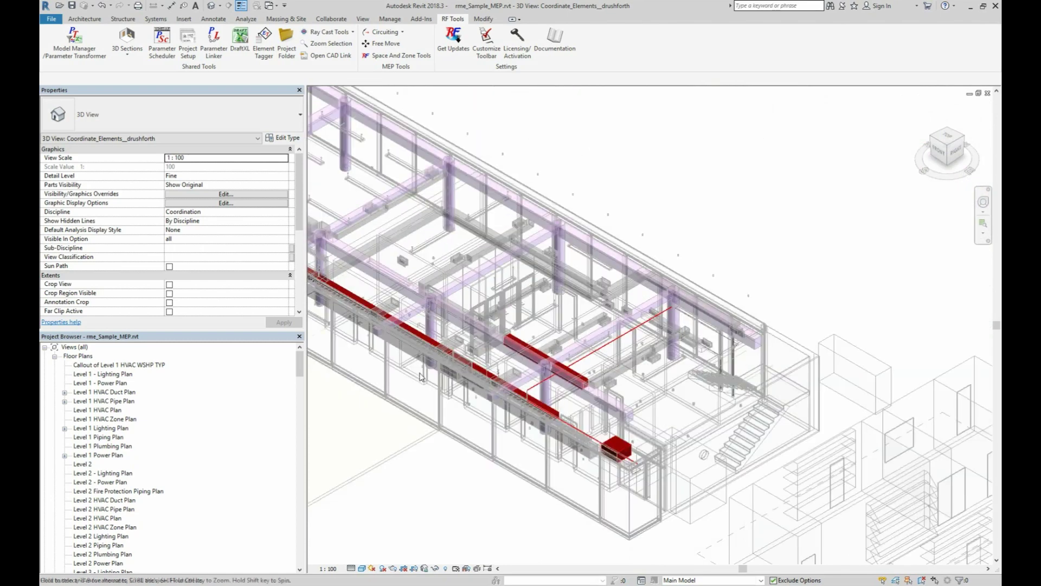
scroll(627, 354, "up", 4)
middle_click_drag(626, 355, 742, 339)
scroll(742, 339, "down", 3)
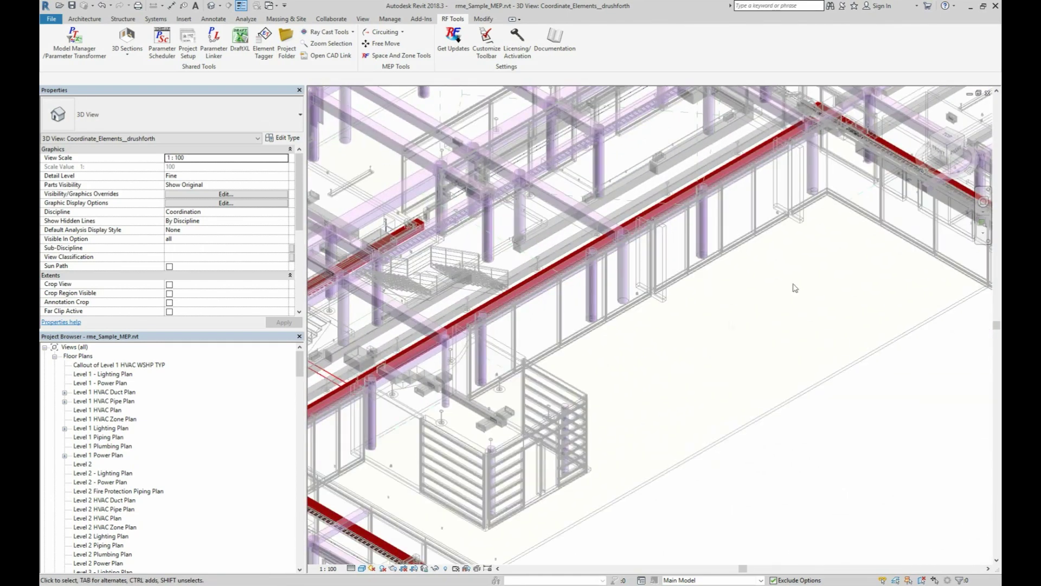
scroll(740, 277, "up", 4)
scroll(782, 271, "down", 3)
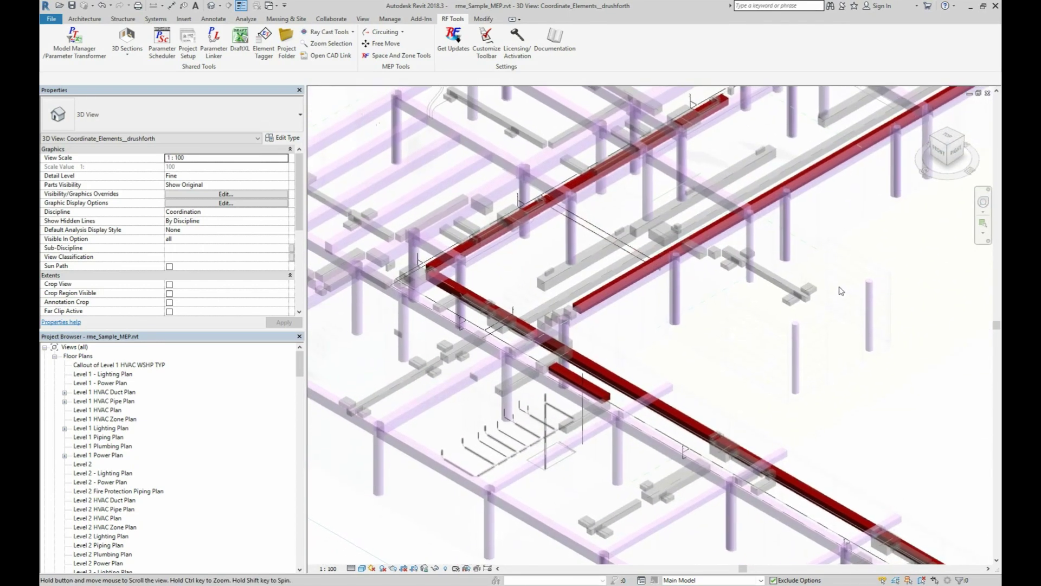
scroll(567, 195, "up", 4)
scroll(566, 195, "up", 5)
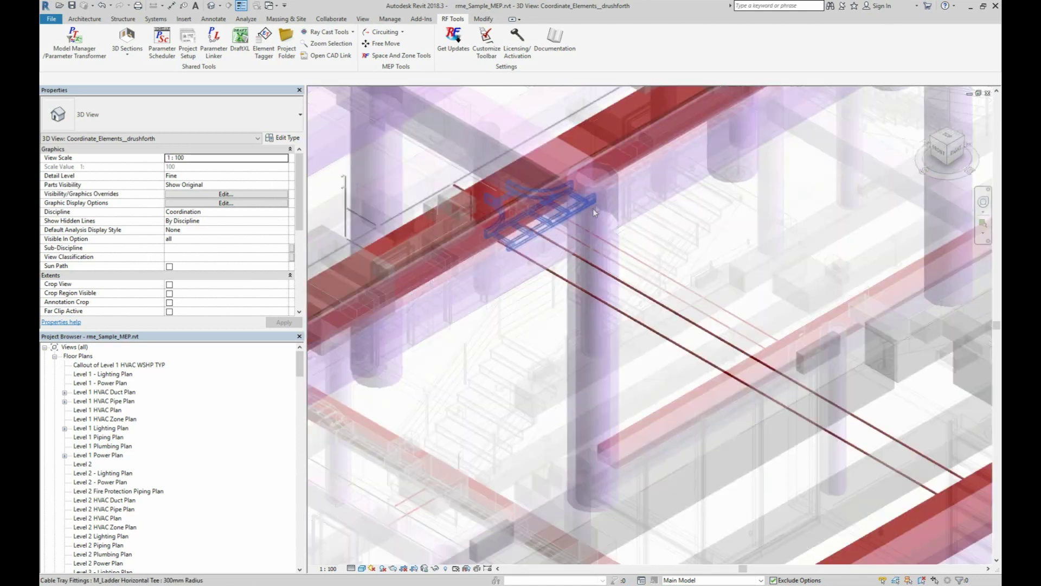
middle_click_drag(593, 213, 625, 221)
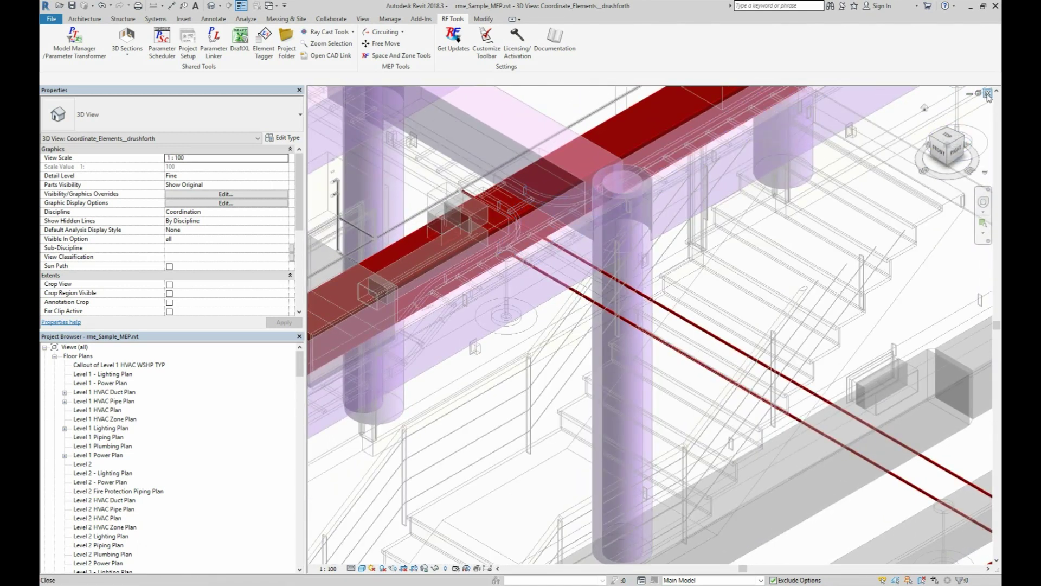
double_click(106, 392)
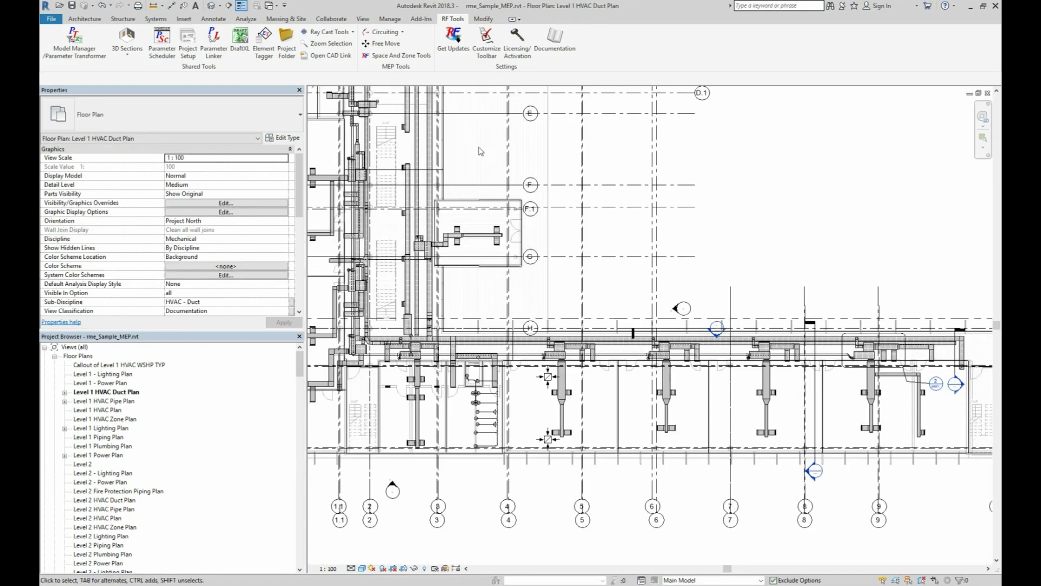
- Open Model Manager, include the linked models and build a custom filter containing the Walls category
left_click(79, 50)
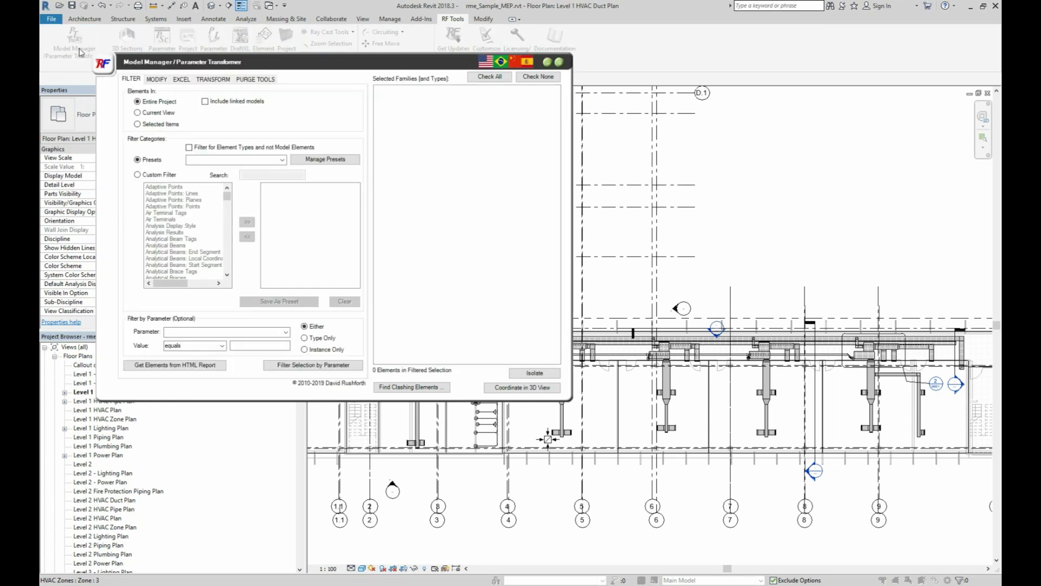
left_click(205, 102)
left_click(154, 175)
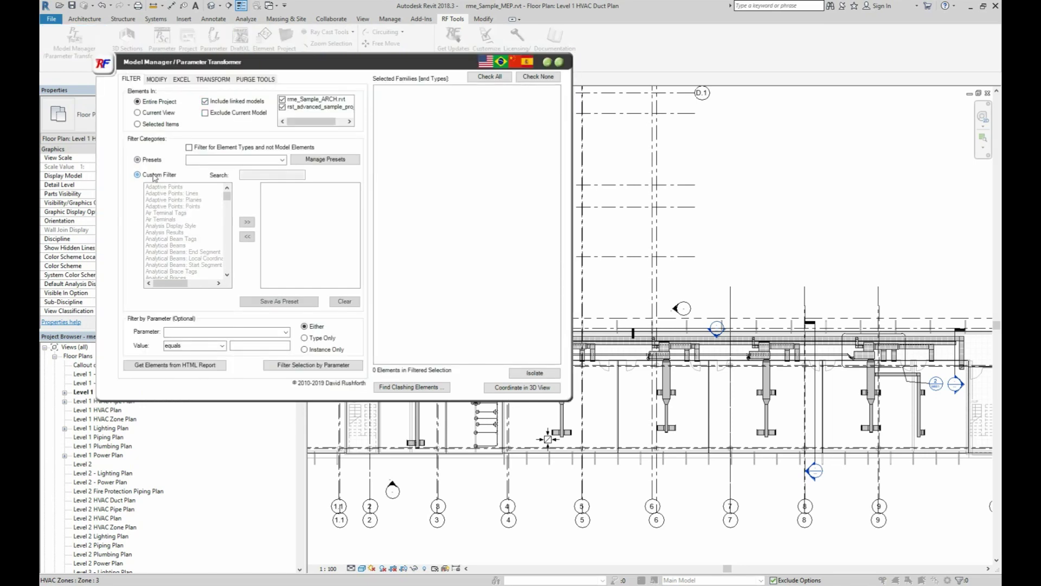
type("walls")
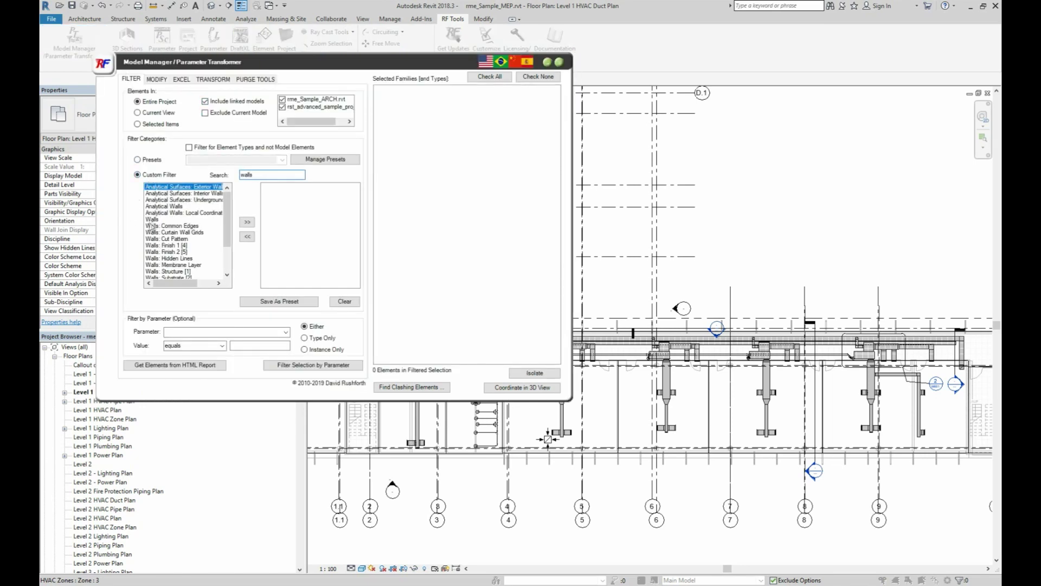
left_click(154, 220)
- Filter the selected walls by the Fire Rating parameter, using does not equal with a blank value
left_click(183, 332)
type("fire Rating")
left_click(194, 342)
left_click(222, 346)
left_click(209, 362)
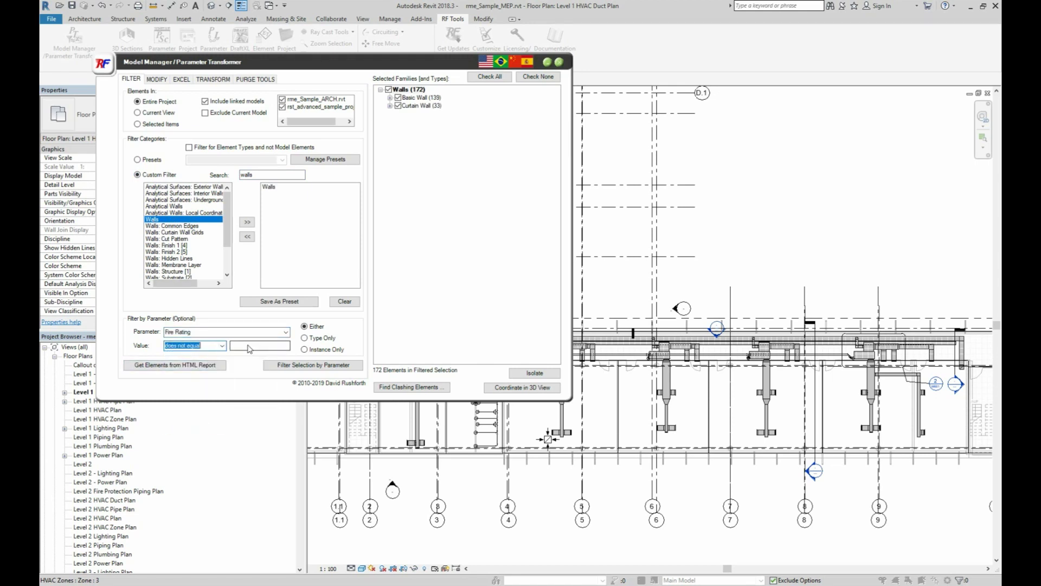
left_click(288, 365)
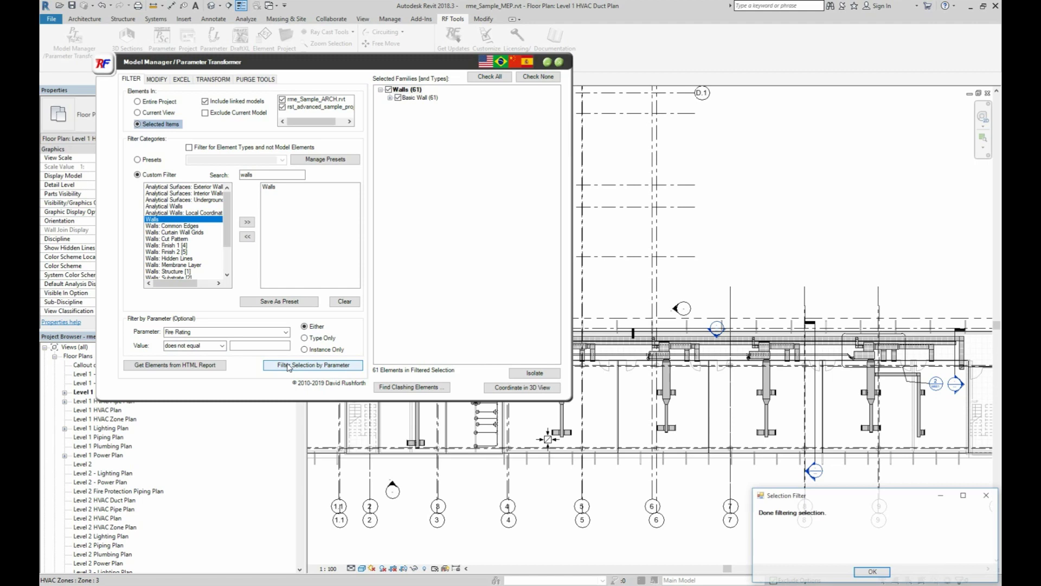
key("Return")
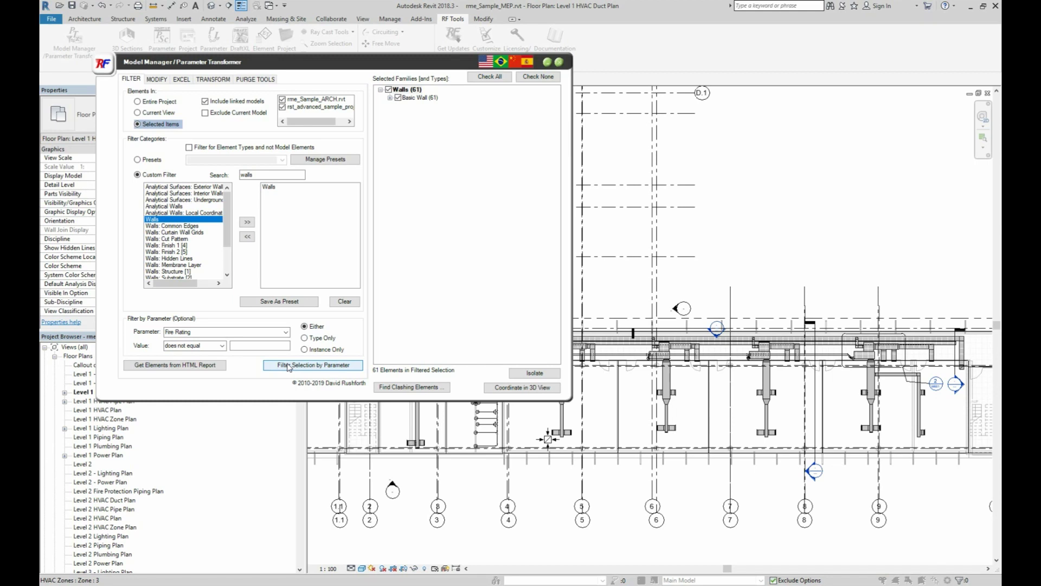
- Find current-model elements clashing with the filtered walls using the preselected categories, and show them in a 3D view bounded to Level 1
left_click(405, 387)
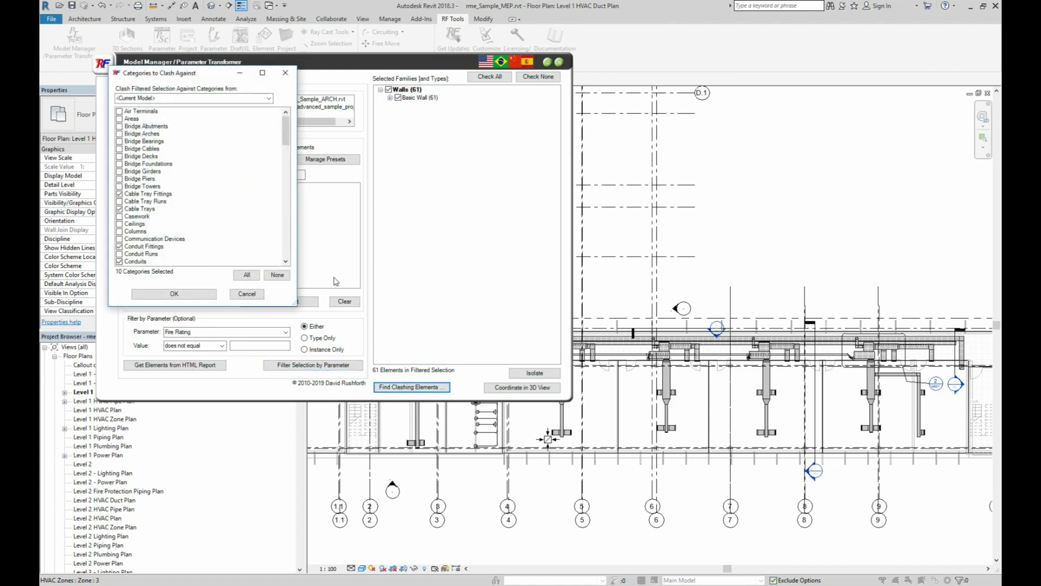
left_click(183, 298)
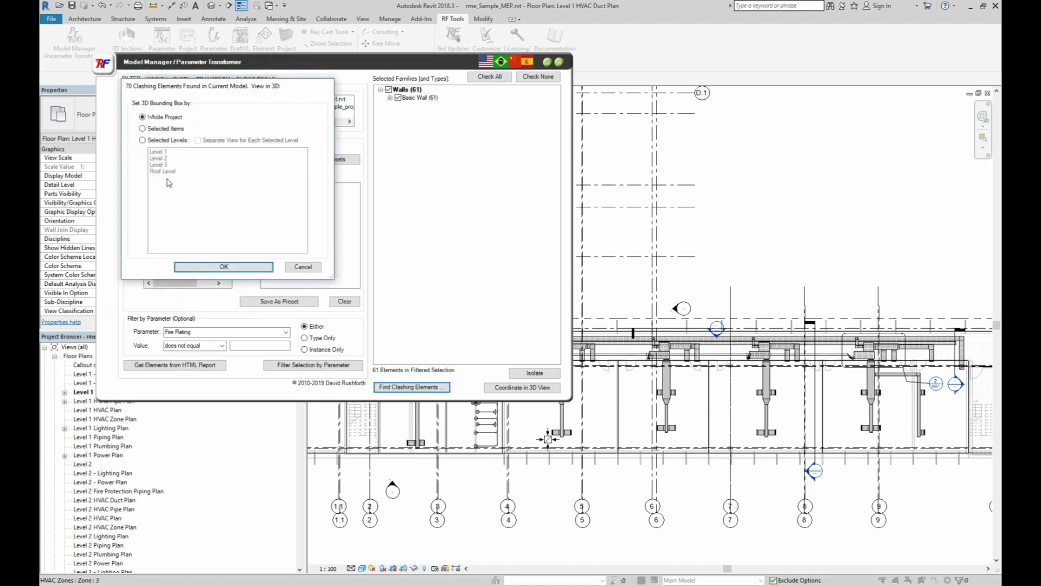
left_click(163, 141)
left_click(160, 152)
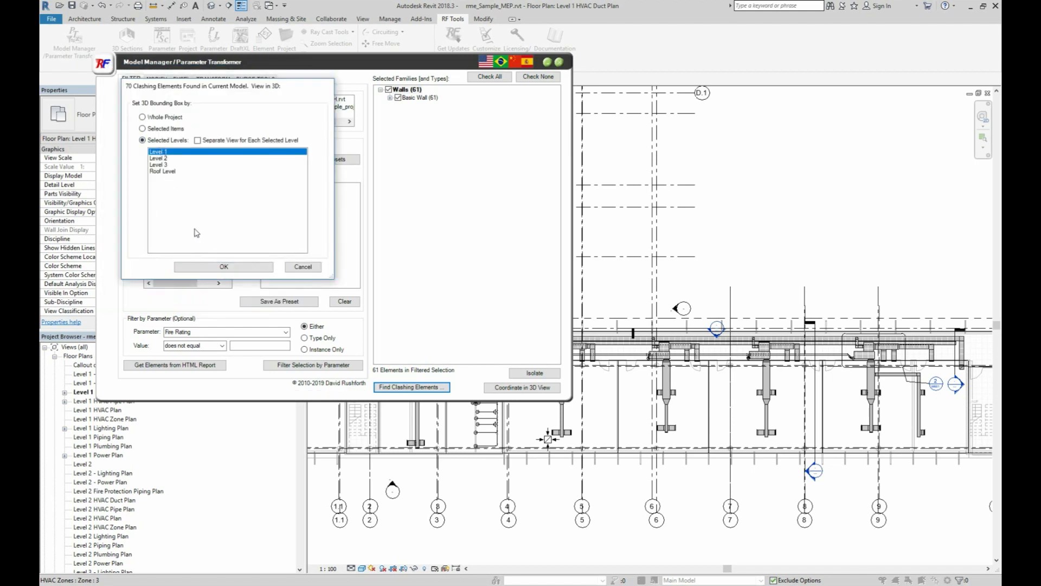
left_click(212, 268)
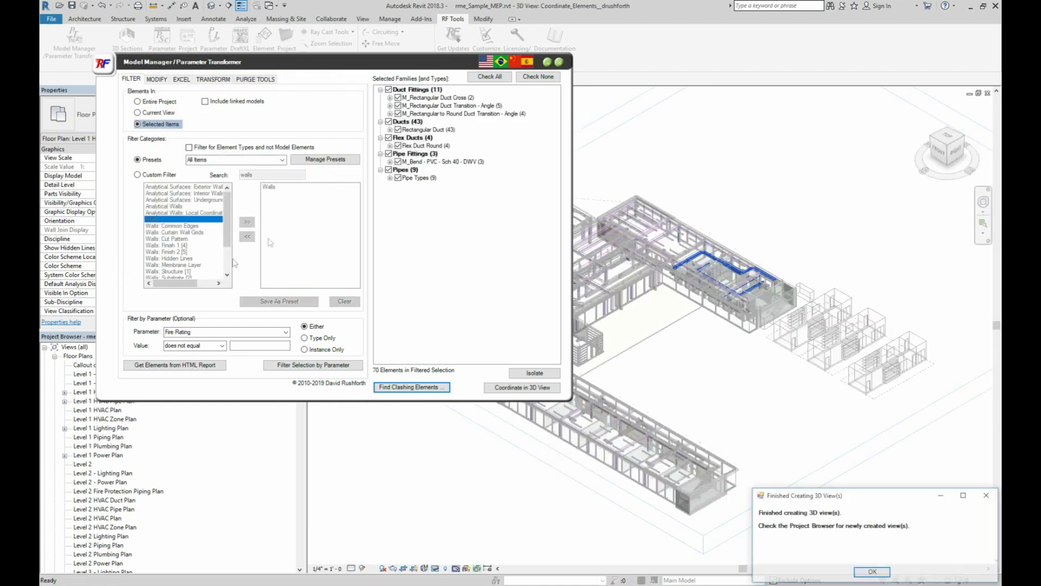
- Close Model Manager, inspect the red ducts clashing with the fire-rated walls, and close the coordination 3D view
left_click(558, 61)
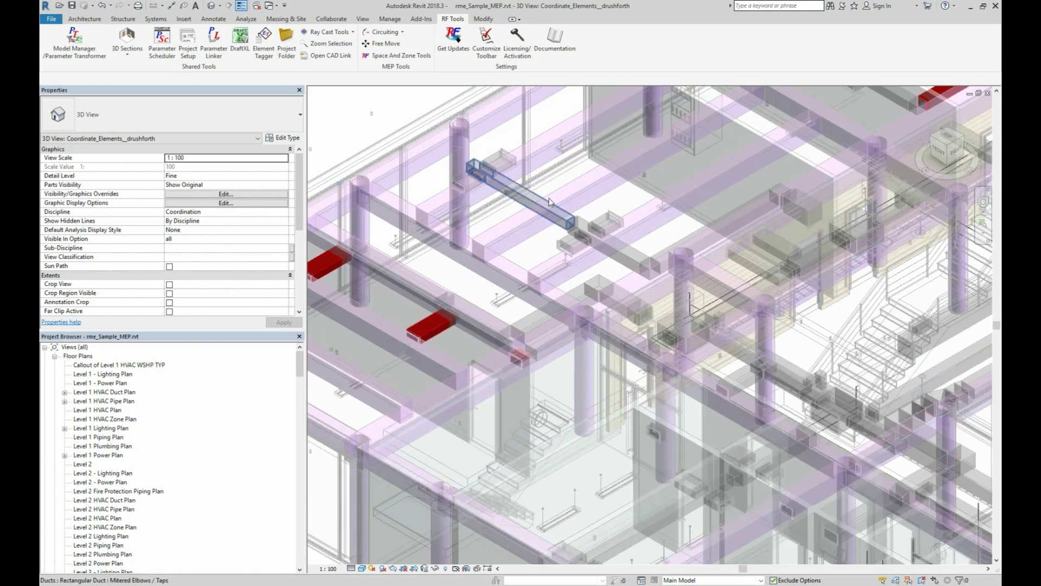
middle_click_drag(707, 148, 556, 326)
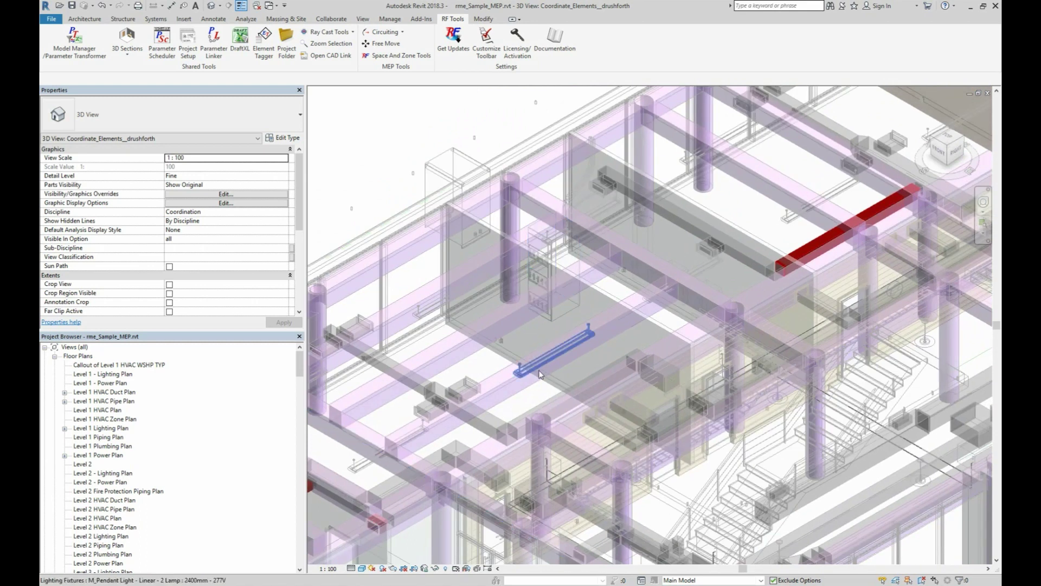
middle_click_drag(424, 442, 647, 267)
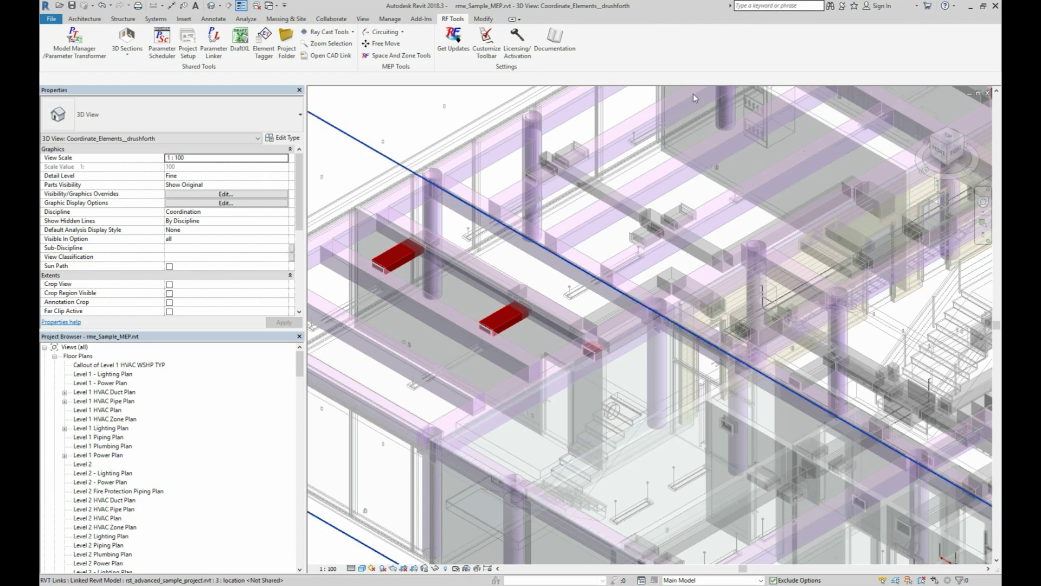
left_click(988, 95)
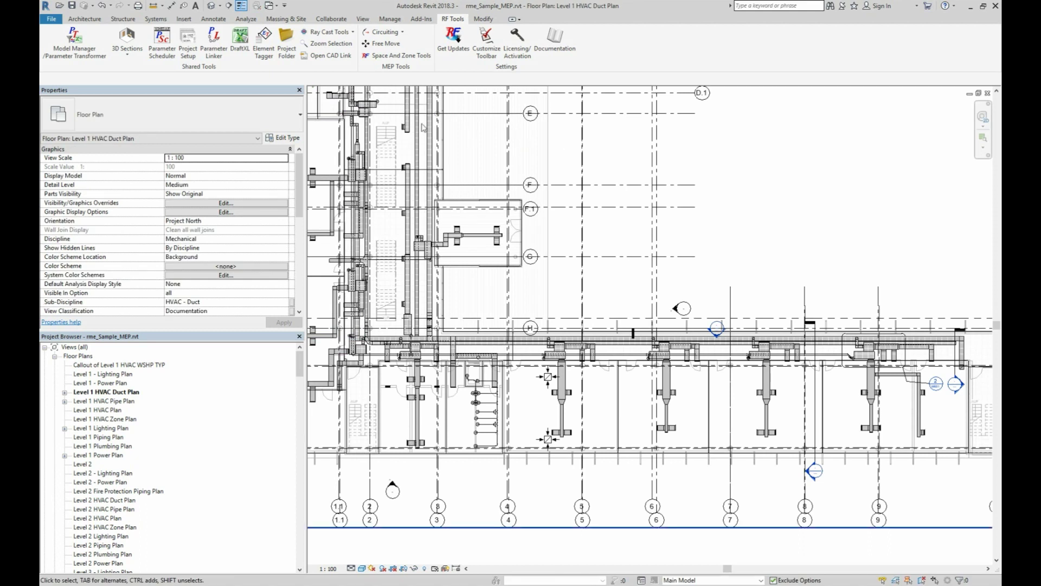
- Reopen Model Manager, include the linked models and build a custom filter containing the Structural Framing category
left_click(74, 42)
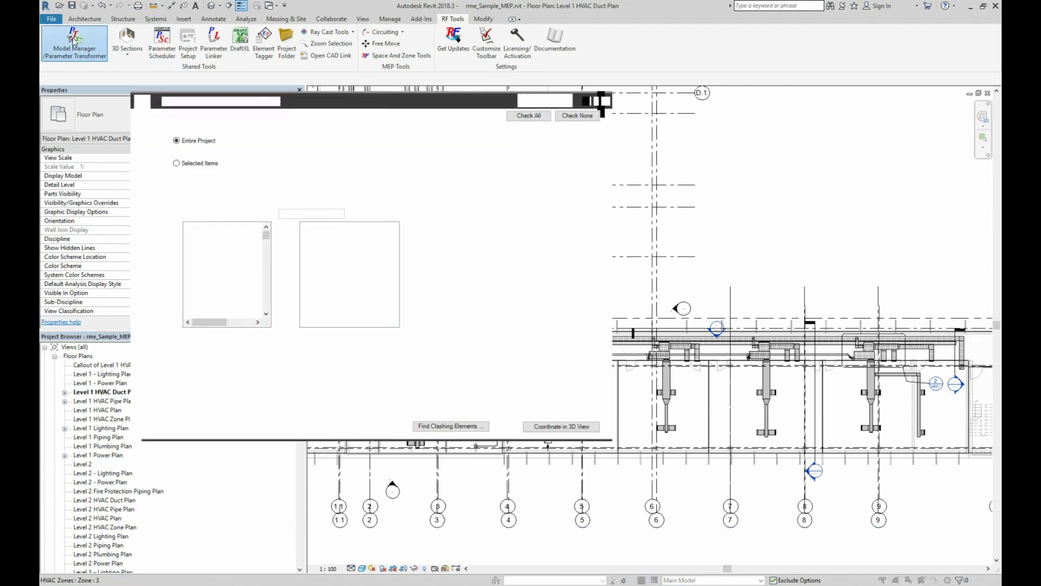
left_click(244, 141)
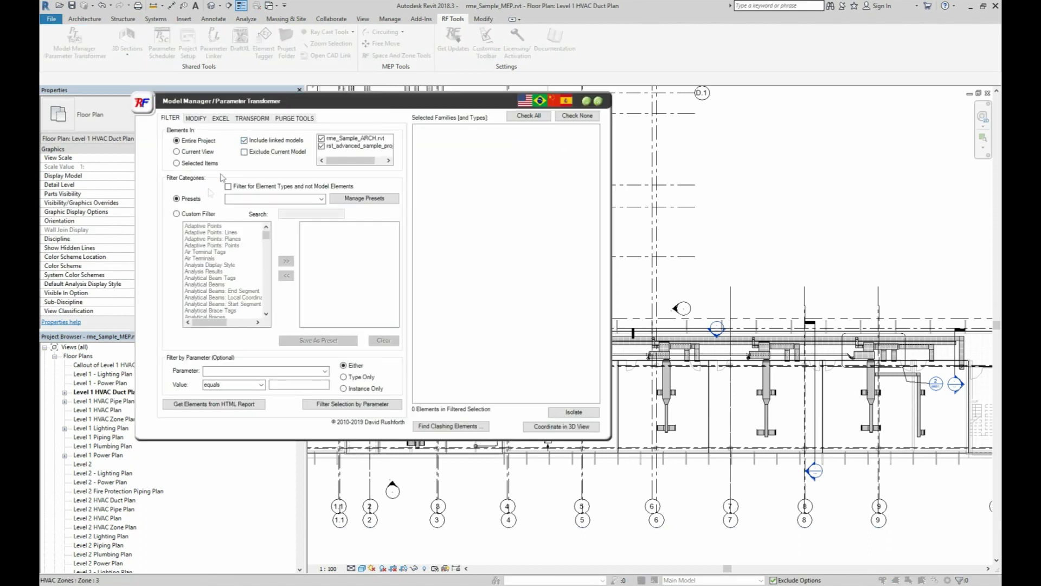
left_click(191, 215)
type("framing")
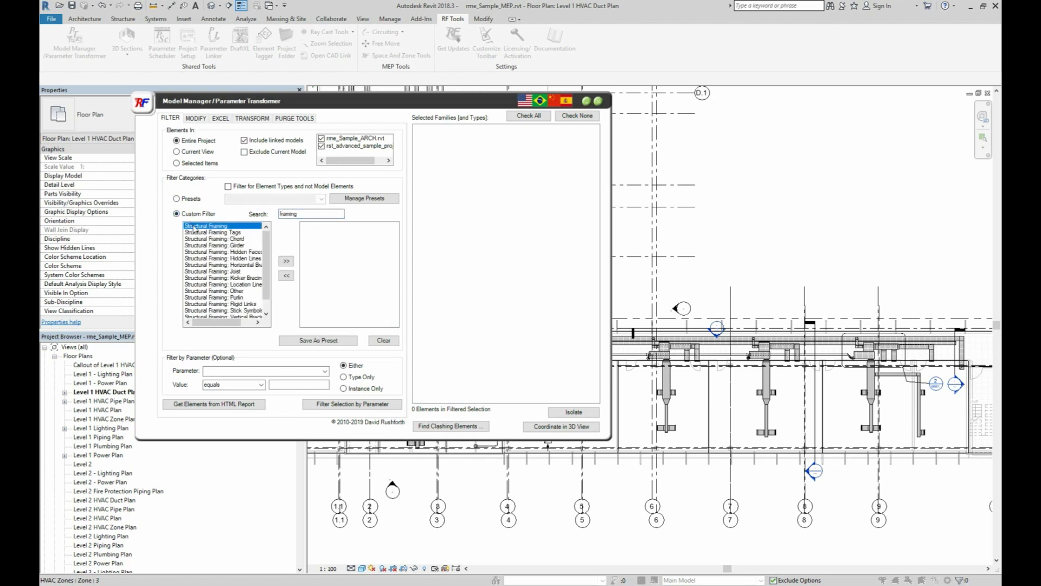
double_click(193, 226)
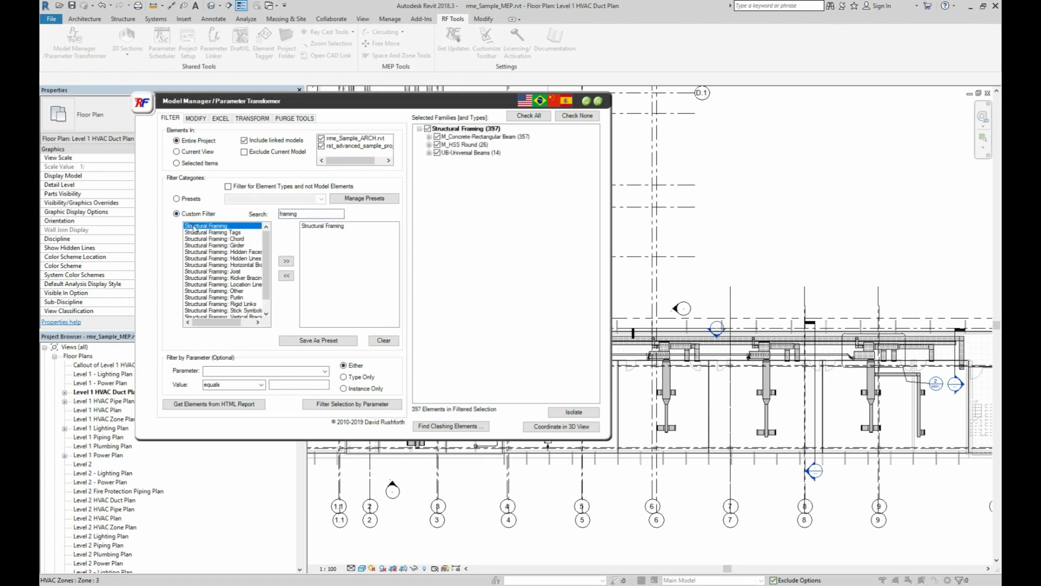
- Find current-model elements clashing with the structural framing and show them in a 3D view bounded to Level 1
left_click(445, 427)
left_click(254, 348)
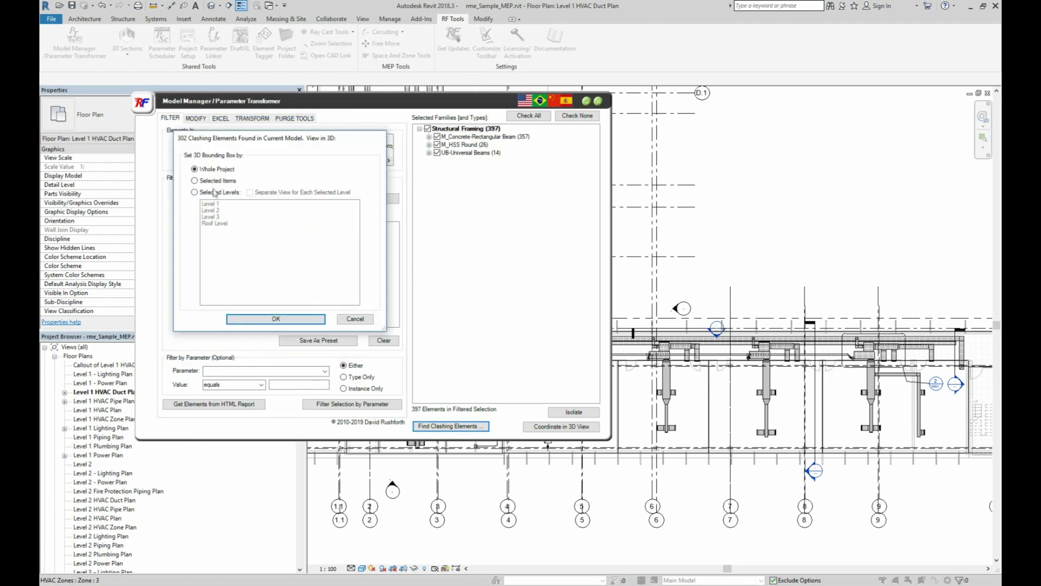
left_click(216, 192)
left_click(213, 205)
left_click(276, 318)
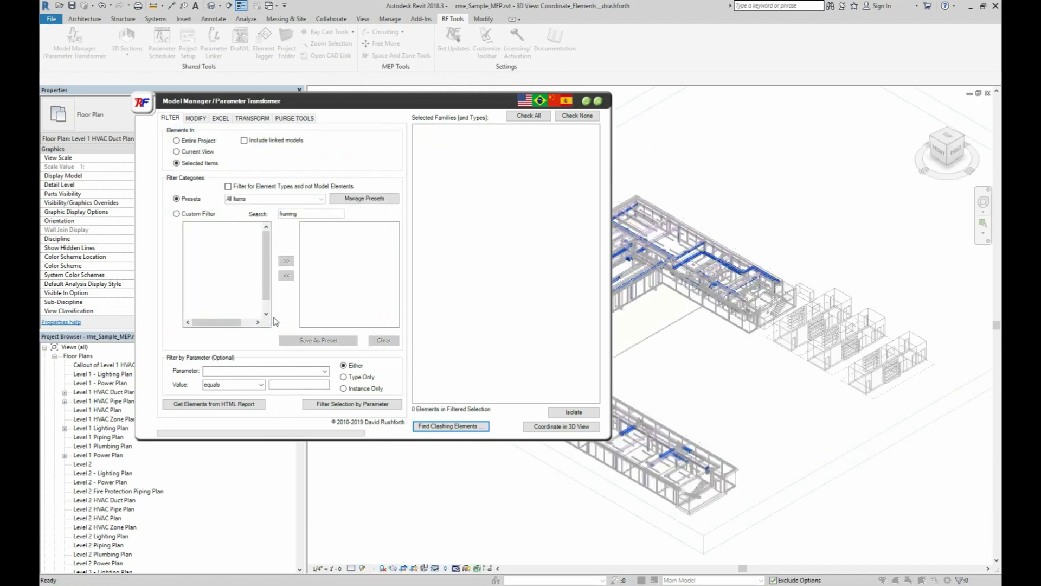
- Close Model Manager and examine the red ducts clashing with structural framing across Level 1 in the coordination 3D view
left_click(599, 101)
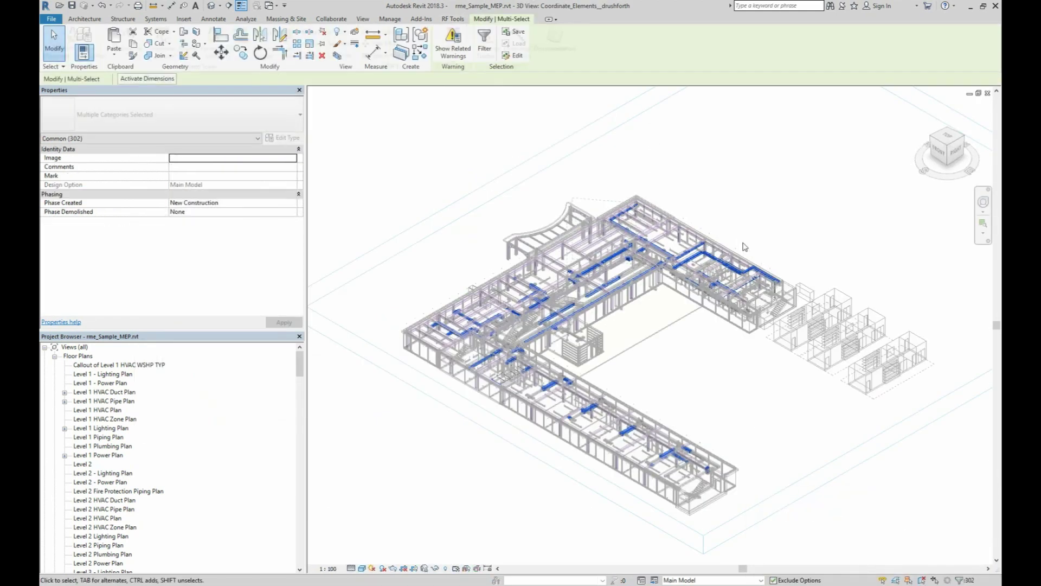
scroll(734, 281, "up", 10)
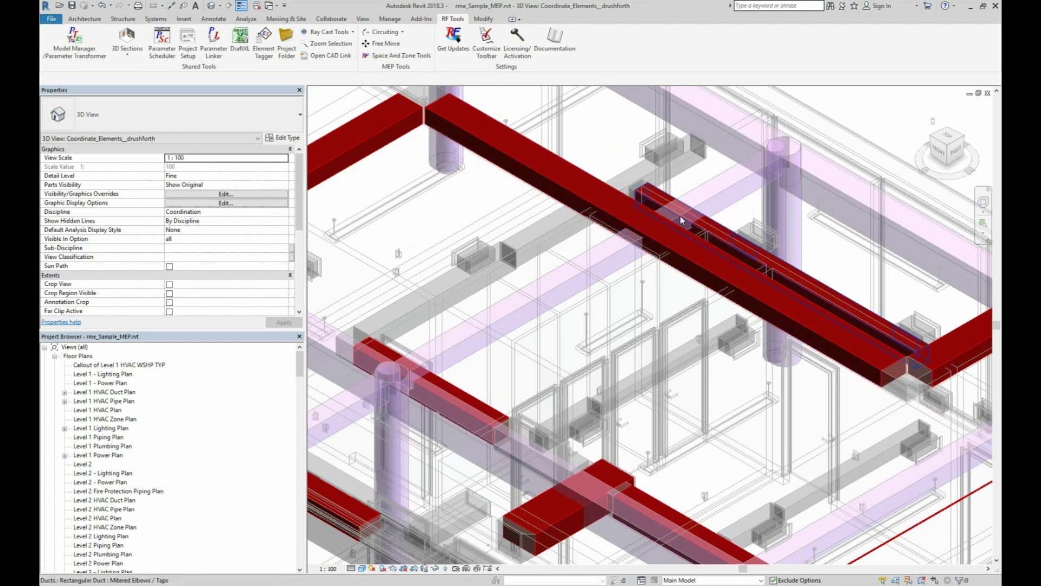
scroll(699, 206, "down", 3)
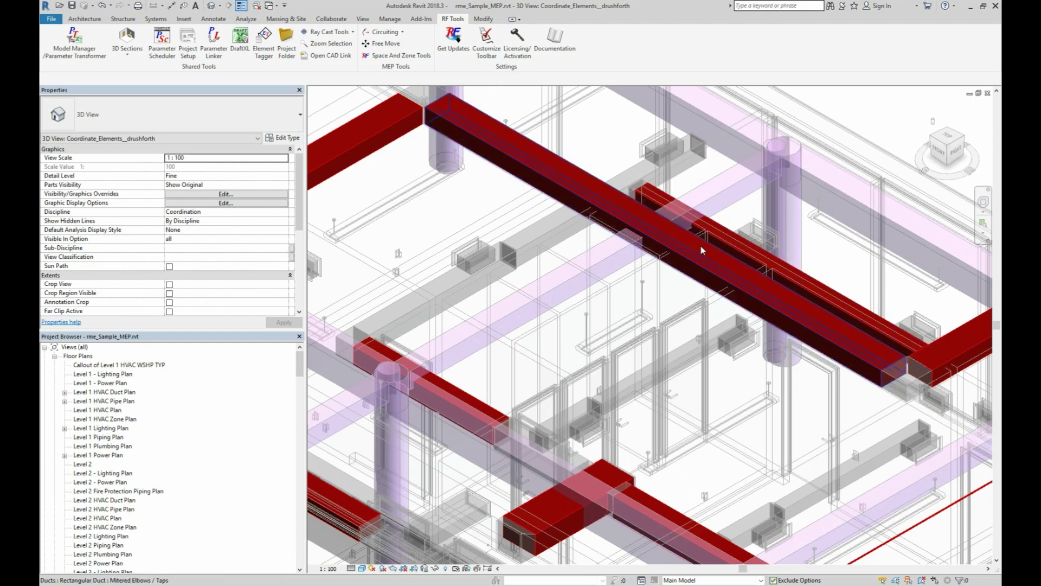
scroll(696, 253, "down", 5)
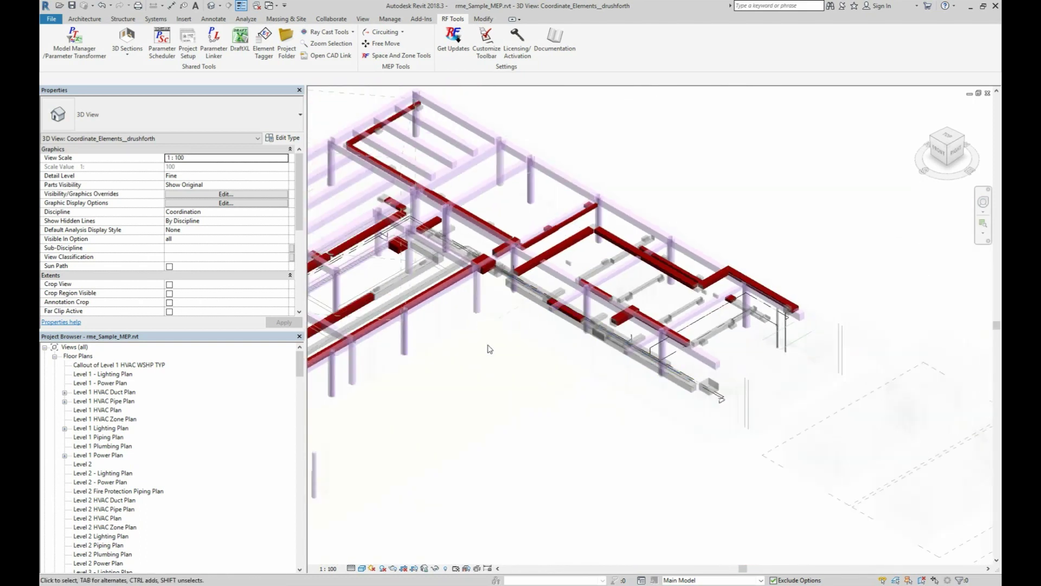
scroll(478, 366, "up", 5)
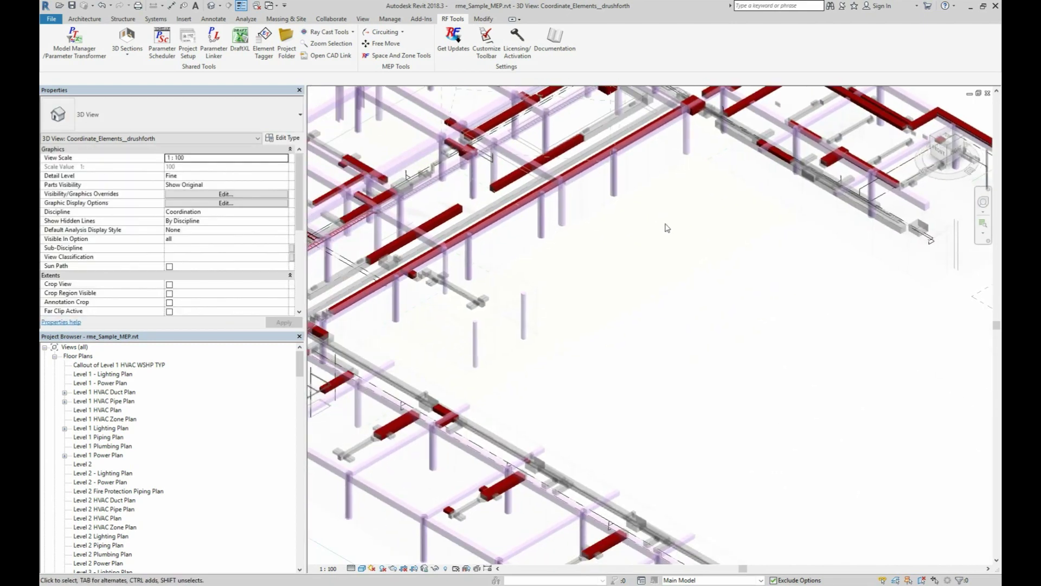
middle_click_drag(595, 327, 590, 271, "shift")
scroll(773, 471, "up", 6)
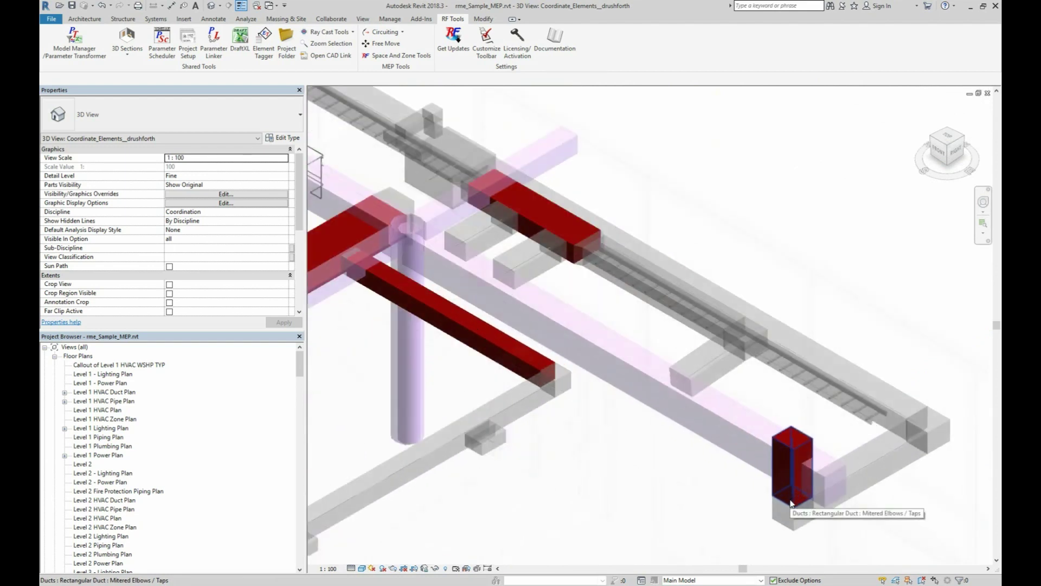
- Move the short vertical red duct near the end of the beam clear of the structural framing, and deselect it
left_click(787, 468)
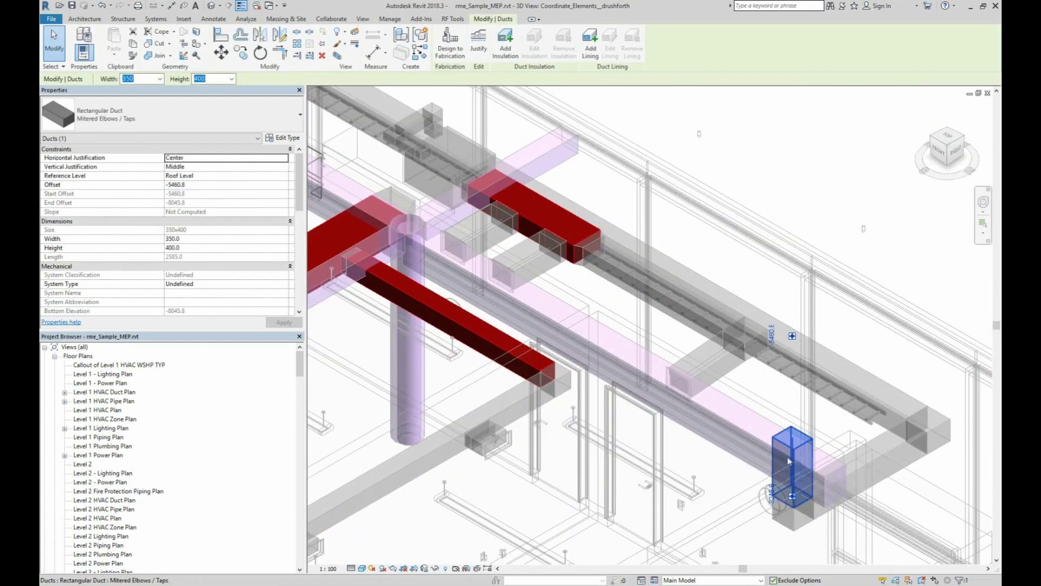
left_click_drag(787, 468, 754, 485)
key("Escape")
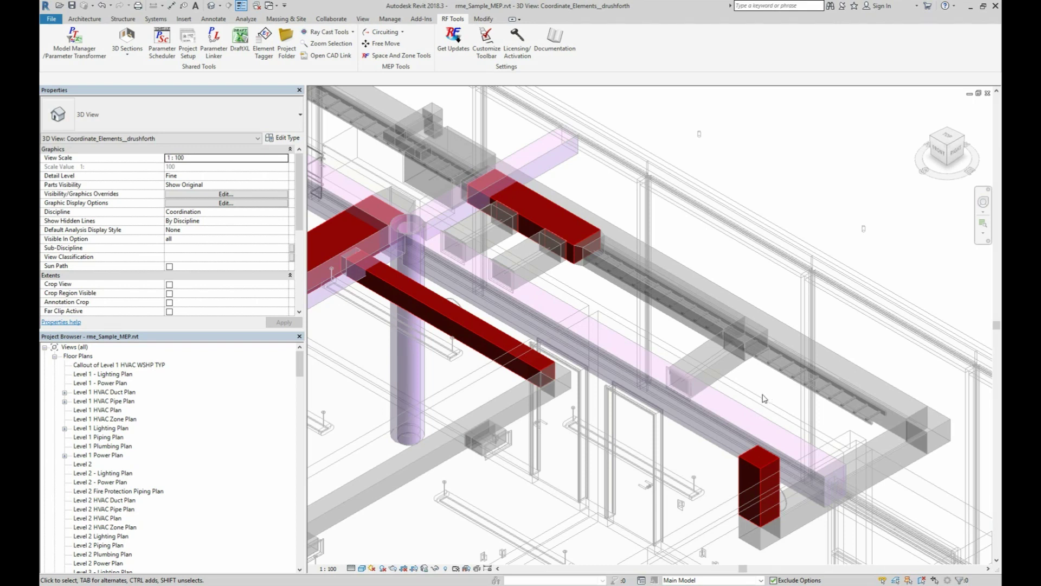
- Switch to Chrome to view the Navisworks Ducts vs Pipes and Ducts vs Pipes Tabular clash reports, and return to Revit
key("alt+Tab")
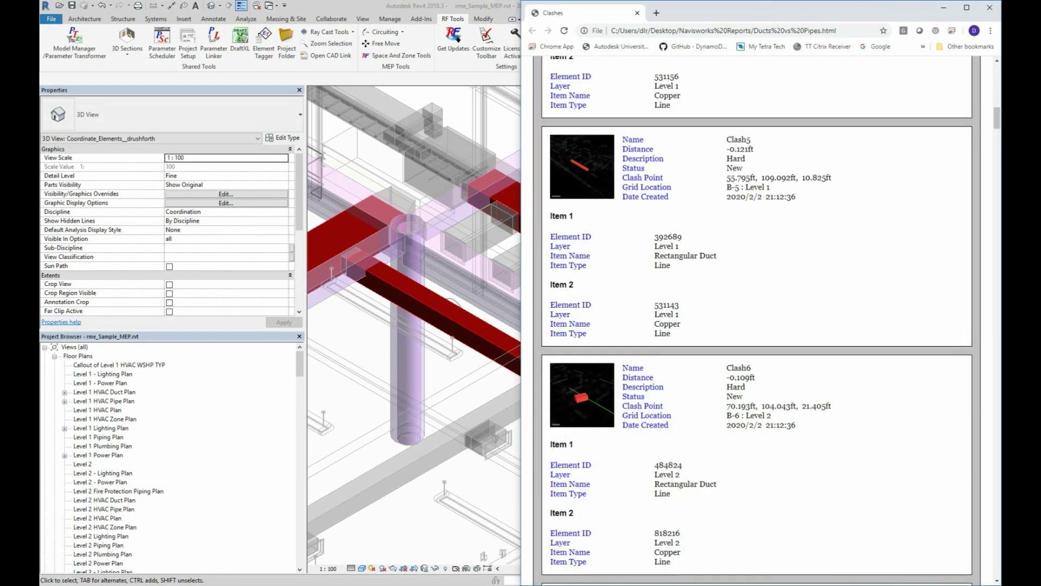
key("alt+Tab")
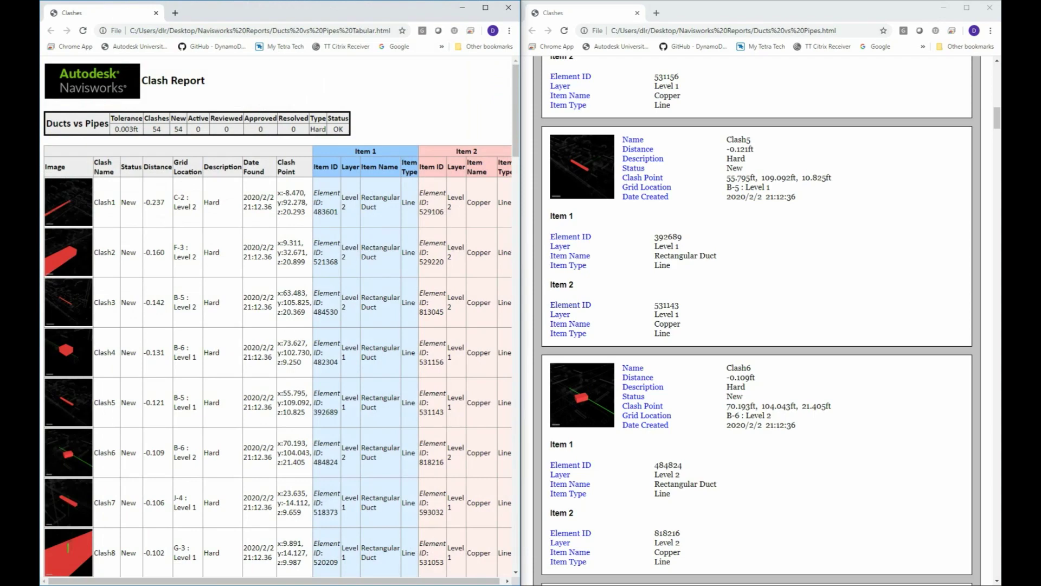
key("alt+Tab")
- Import the clashing elements from the Ducts vs Pipes.html report into Model Manager, taking the element IDs of both Item 1 and Item 2
left_click(77, 47)
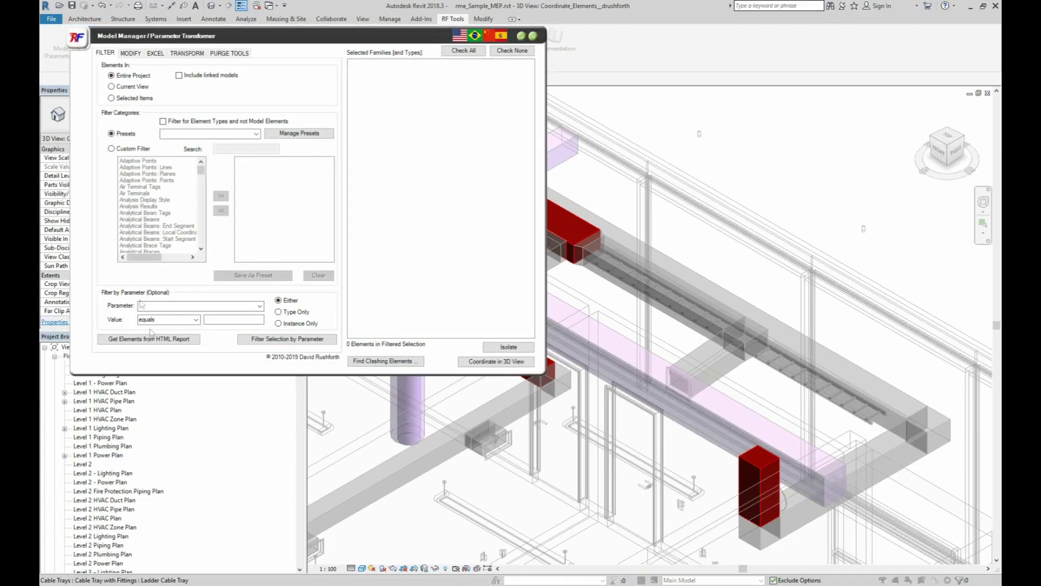
left_click(149, 339)
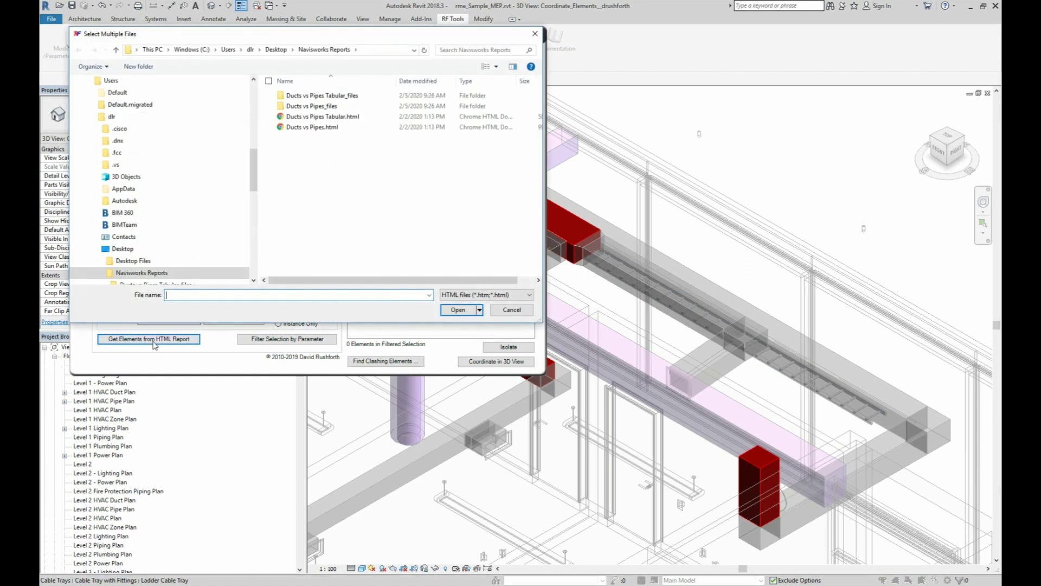
left_click(325, 128)
left_click(458, 309)
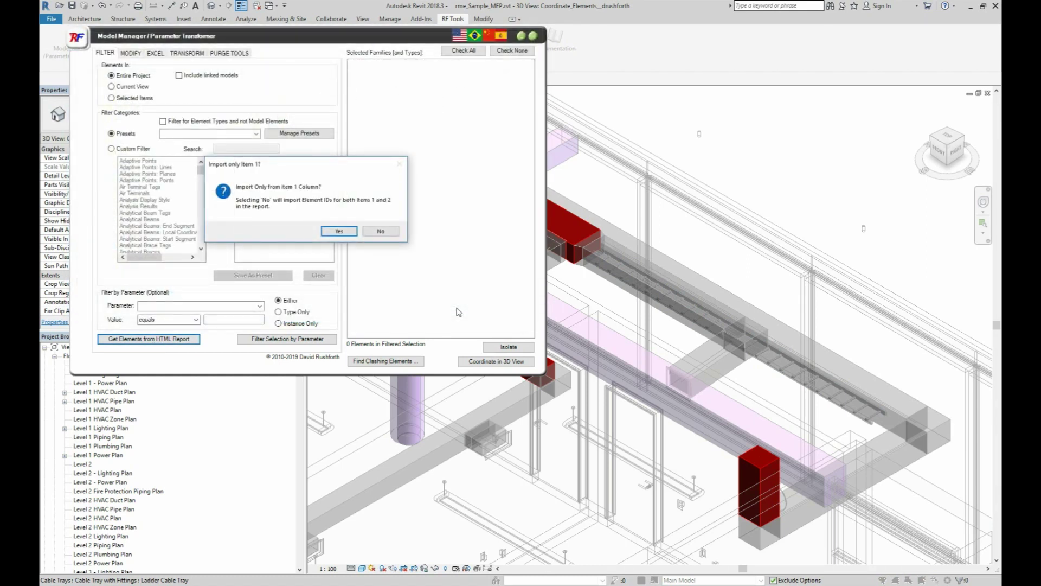
left_click(382, 232)
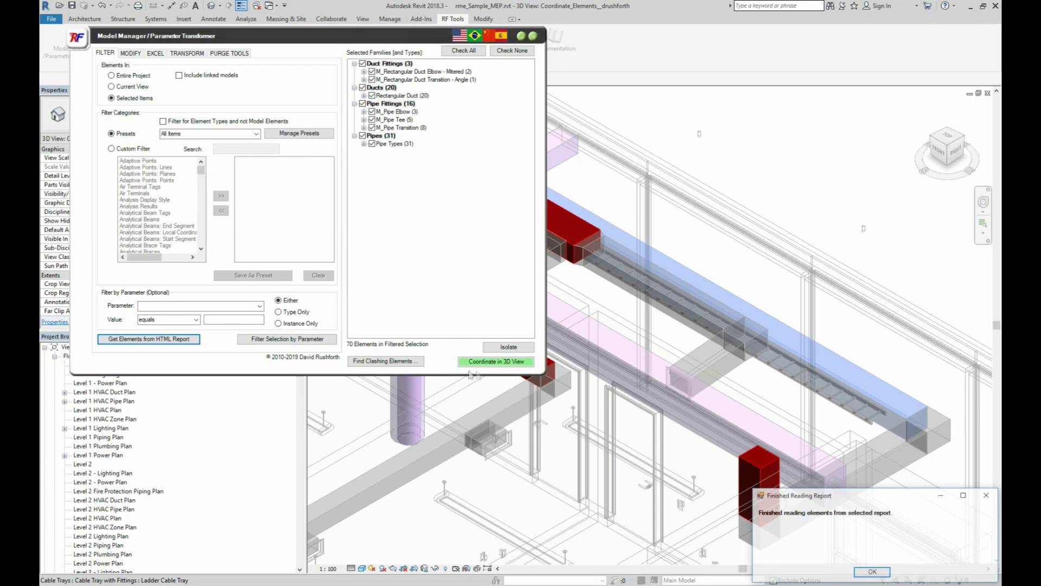
- Create a coordination 3D view of the imported Ducts vs Pipes report elements, with its bounding box set to Level 1
left_click(482, 361)
left_click(130, 102)
left_click(124, 112)
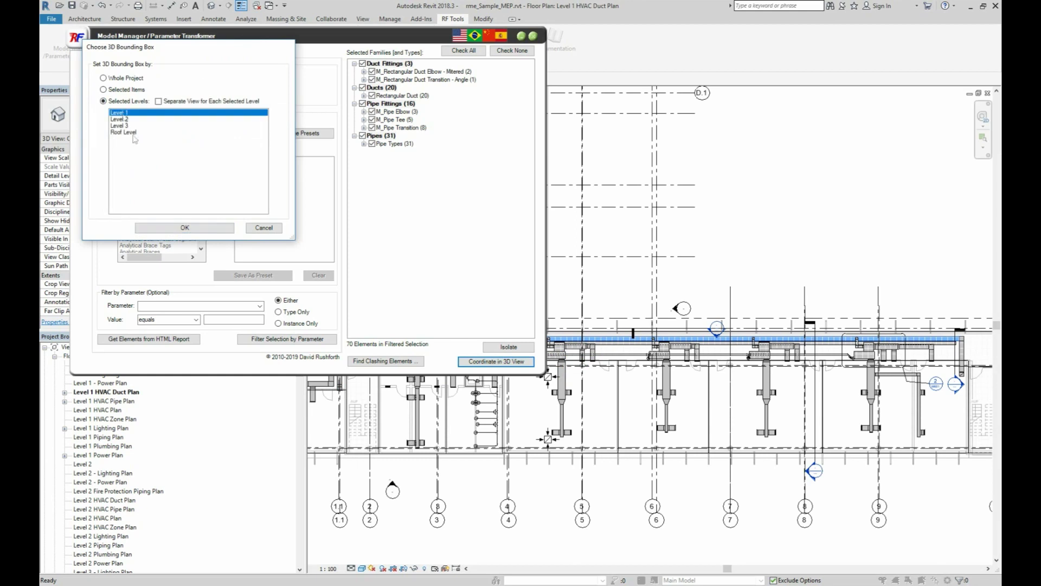
left_click(185, 229)
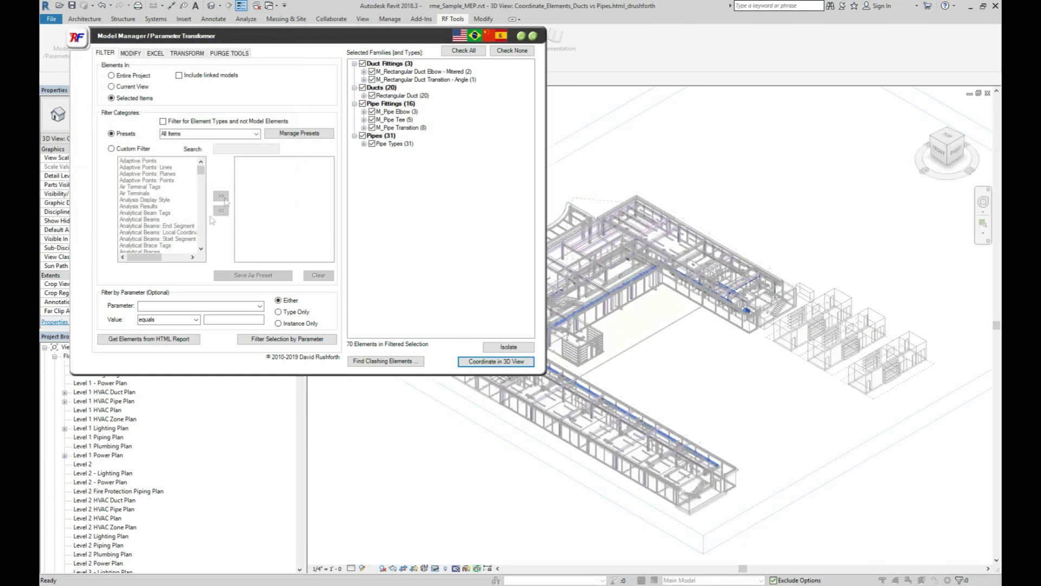
- Close Model Manager, deselect the elements and examine the red clashing ducts and pipes in the Level 1 coordination view
left_click(533, 37)
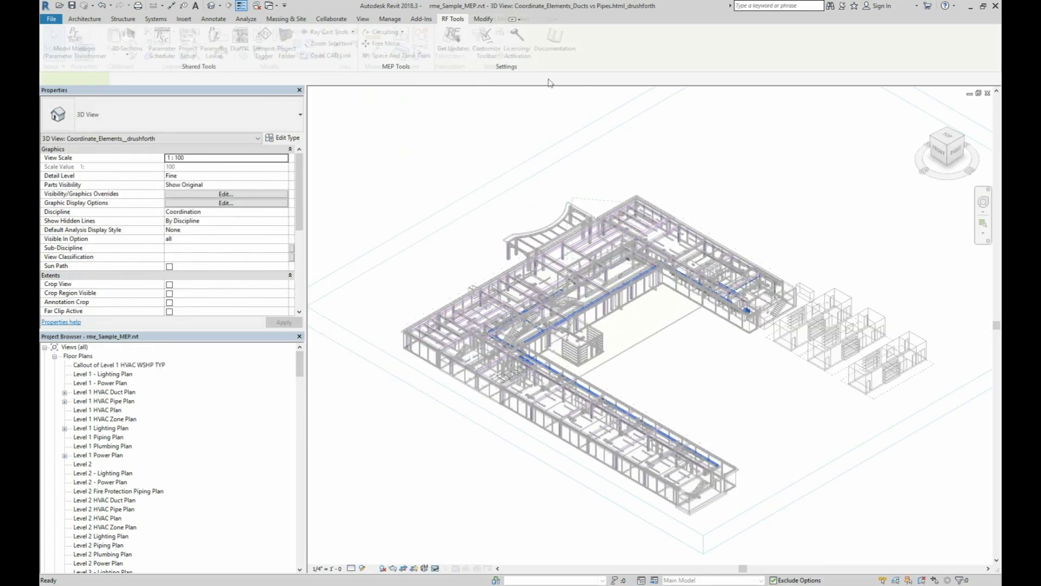
key("Escape")
scroll(736, 296, "up", 10)
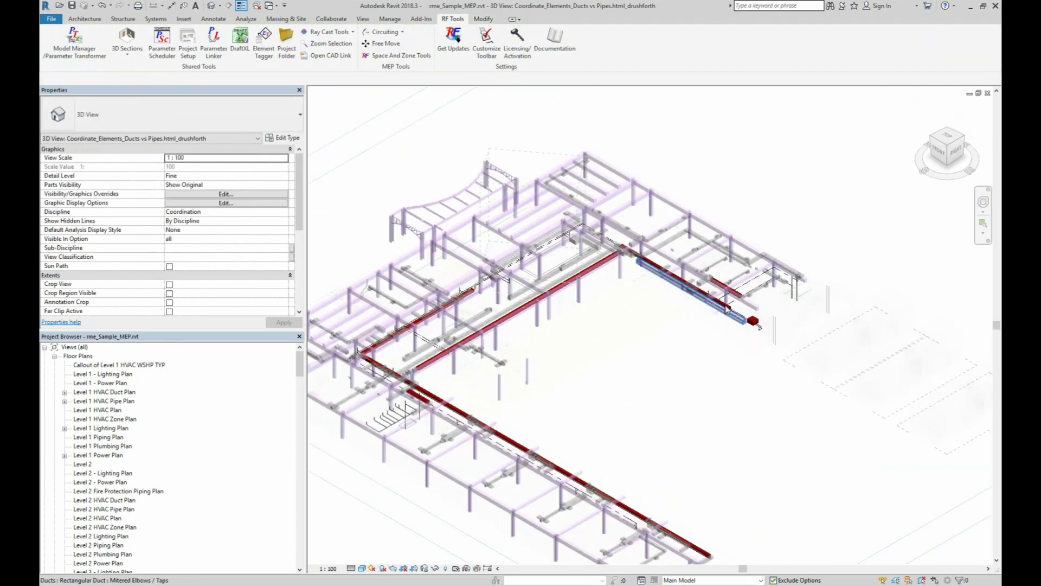
scroll(386, 320, "up", 8)
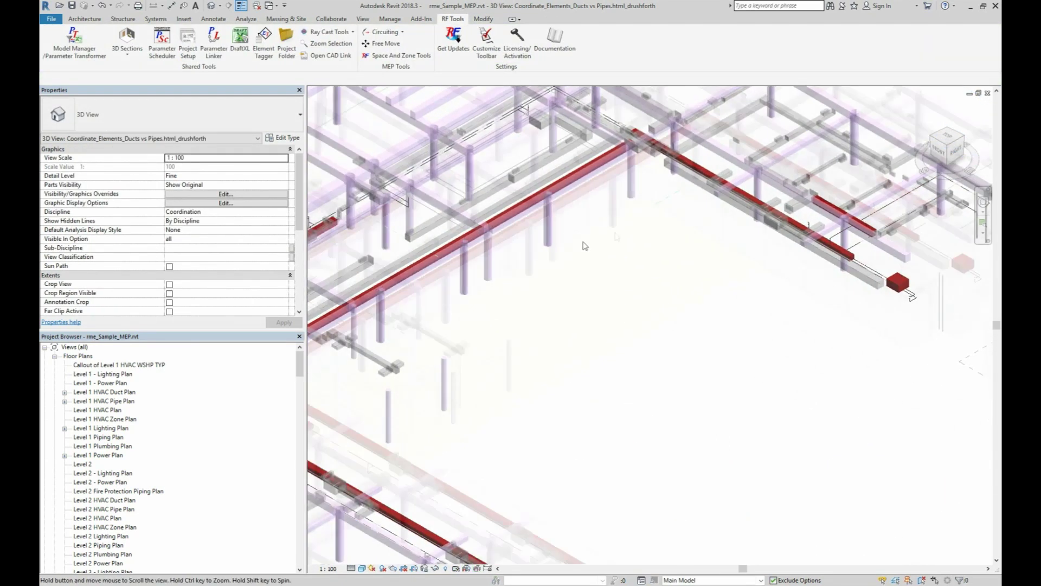
scroll(440, 291, "up", 8)
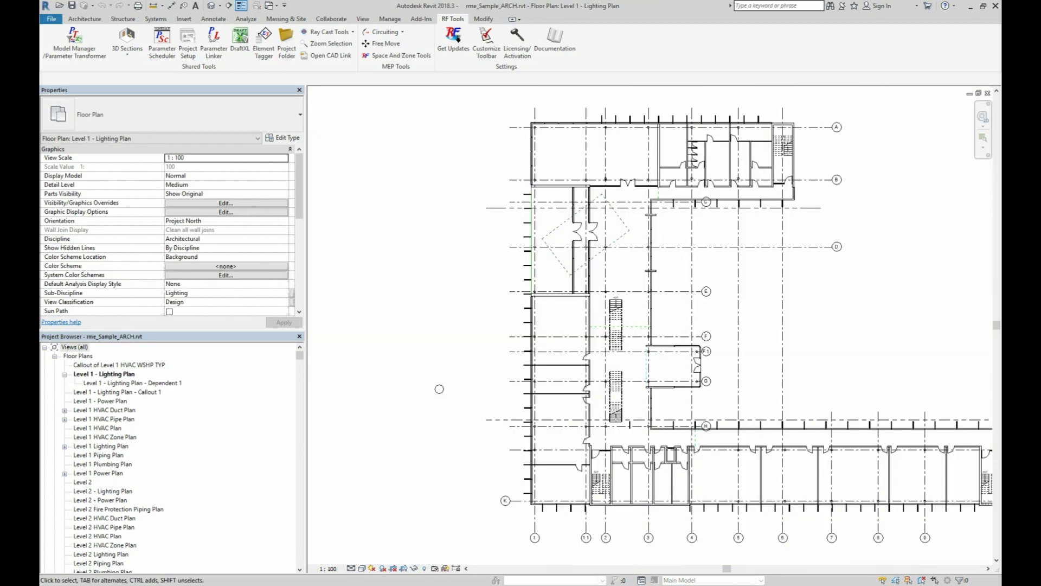
- Open Model Manager in rme_Sample_ARCH.rvt and build a custom filter of the Stairs and Doors categories across the entire project
left_click(79, 50)
left_click(137, 174)
left_click(262, 175)
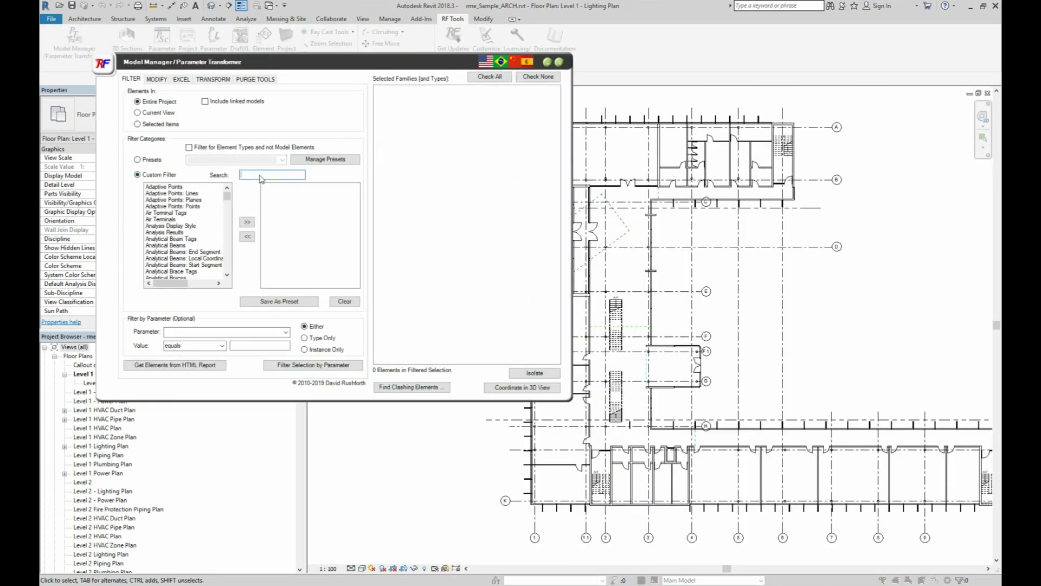
type("stair")
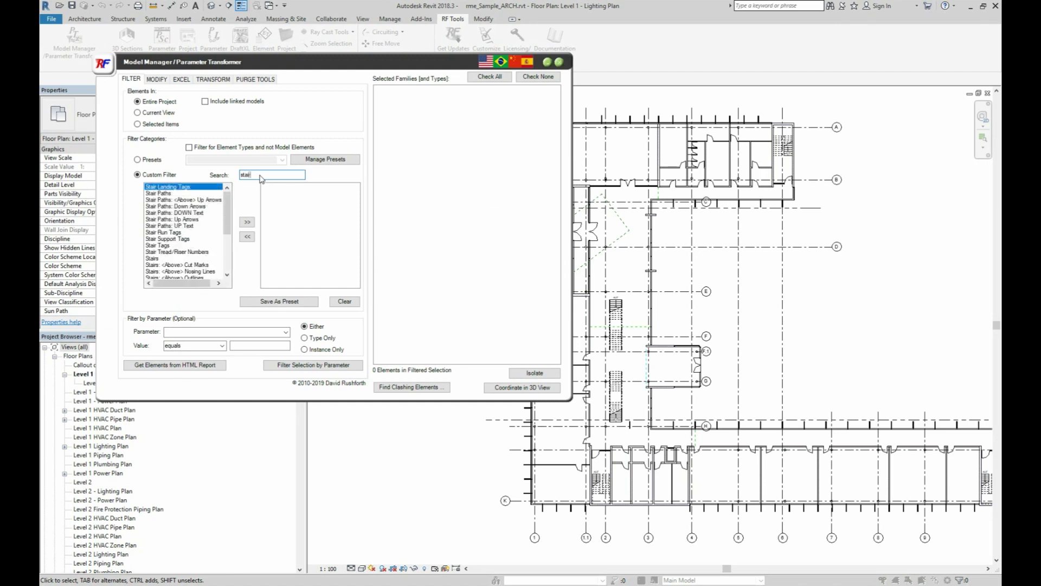
type("s")
left_click(247, 221)
double_click(248, 175)
type("doors")
double_click(181, 200)
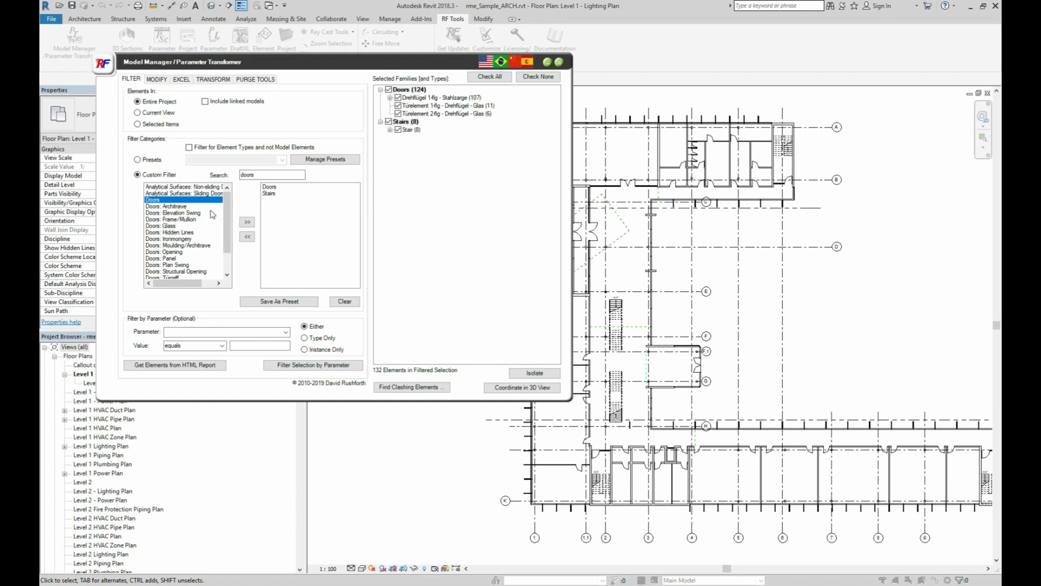
- Create a coordination 3D view of the filtered doors and stairs with its bounding box set to Level 1, and dismiss the completion message
left_click(514, 388)
left_click(151, 129)
left_click(147, 138)
left_click(210, 254)
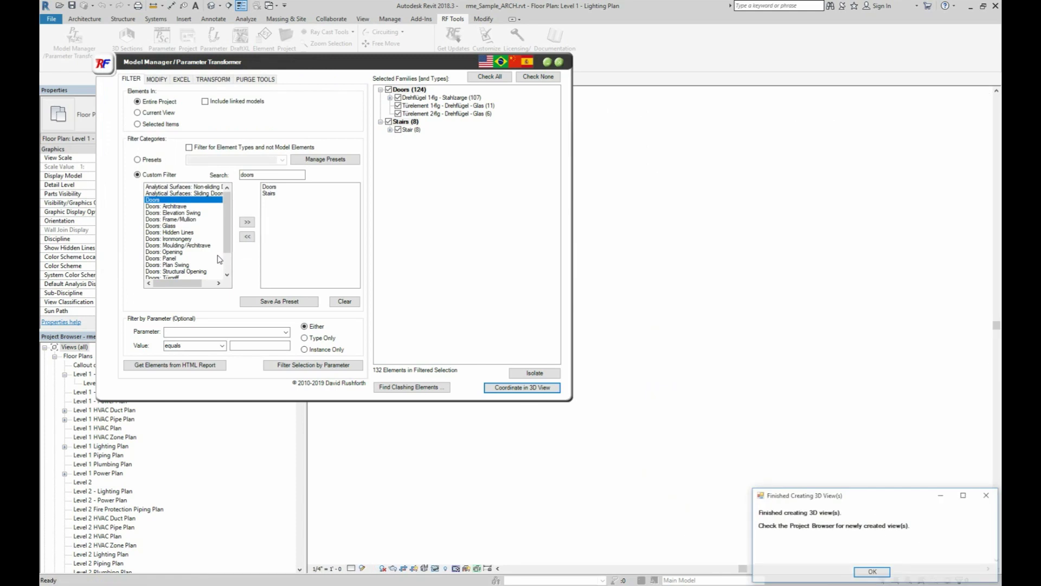
key("Return")
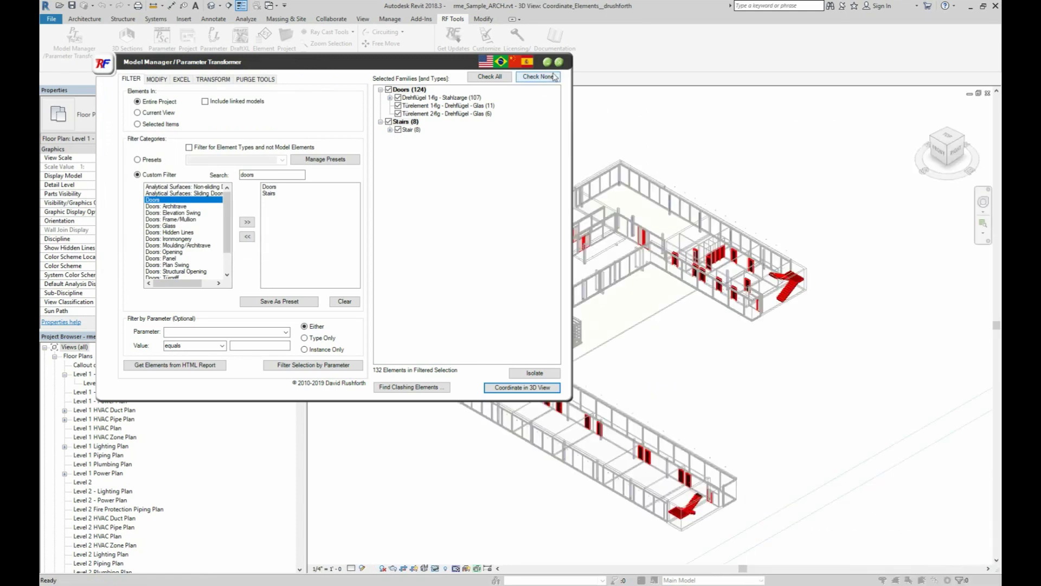
- Close Model Manager and examine the red doors and stairs across Level 1 in the coordination 3D view
left_click(559, 63)
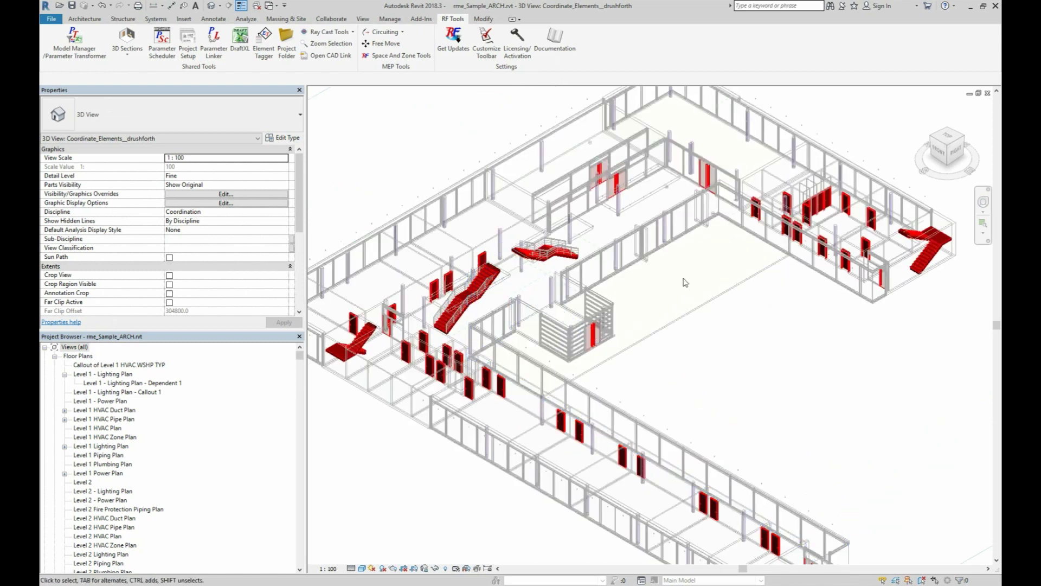
scroll(673, 289, "up", 2)
middle_click_drag(672, 289, 721, 286)
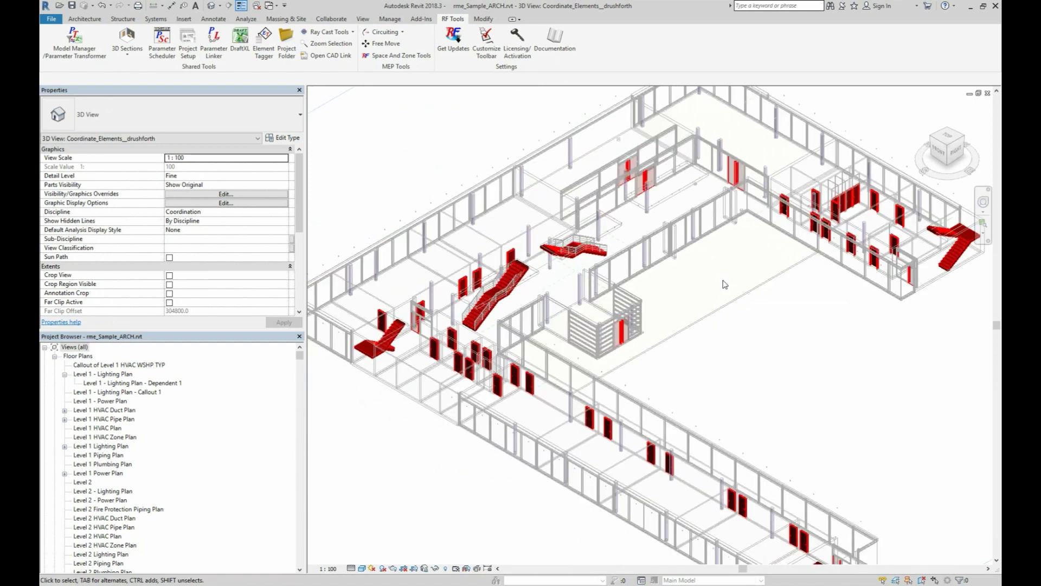